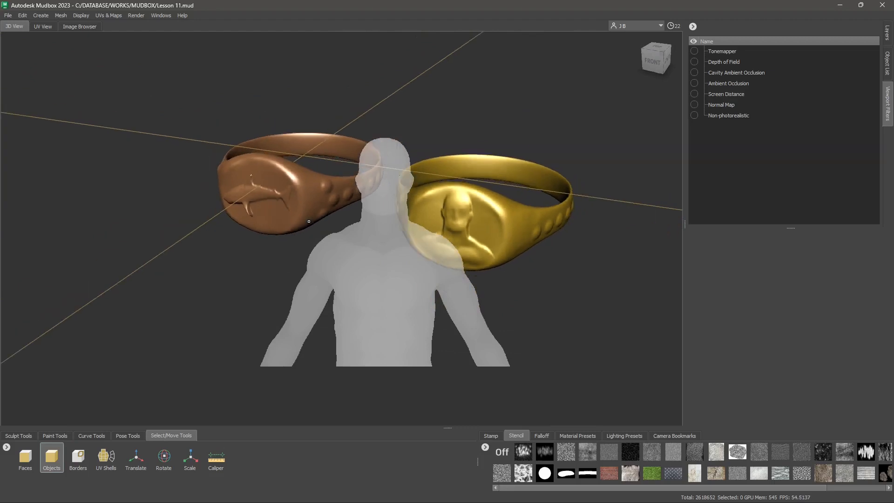
left_click_drag(309, 221, 359, 218, "alt")
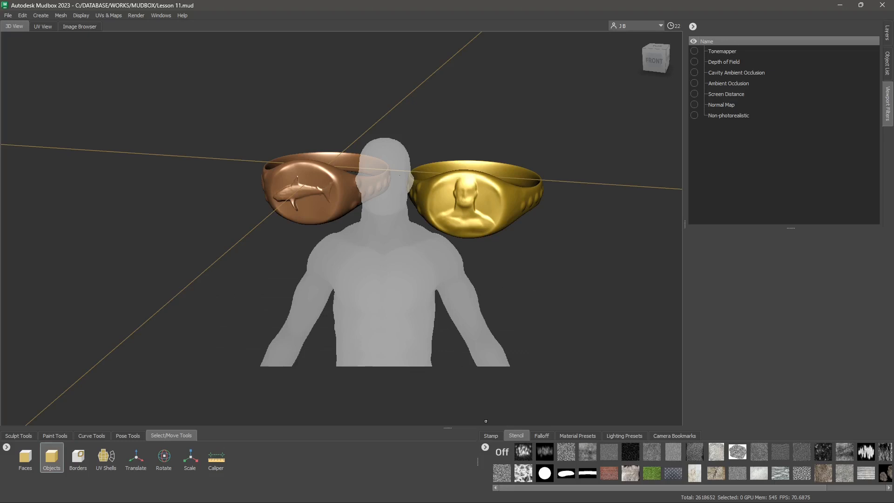
left_click(490, 436)
left_click(515, 437)
left_click_drag(406, 239, 396, 218, "alt")
key("q")
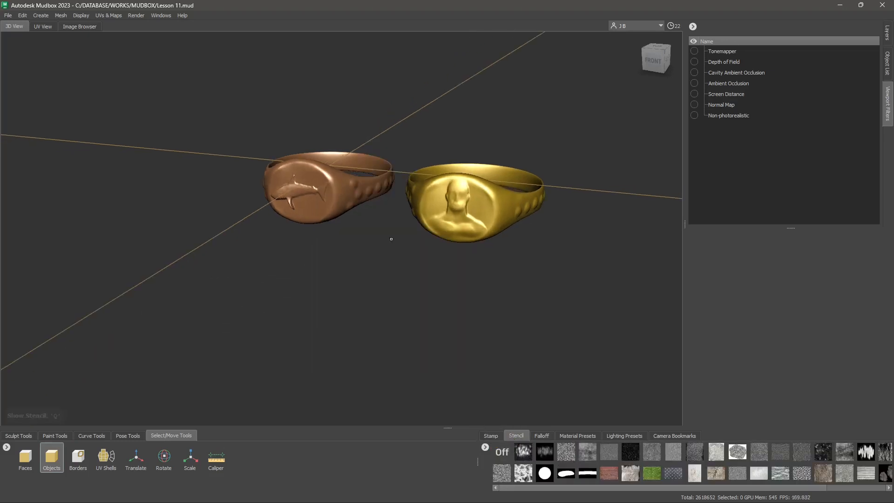
right_click_drag(400, 248, 471, 138, "alt")
middle_click_drag(470, 137, 417, 163, "alt")
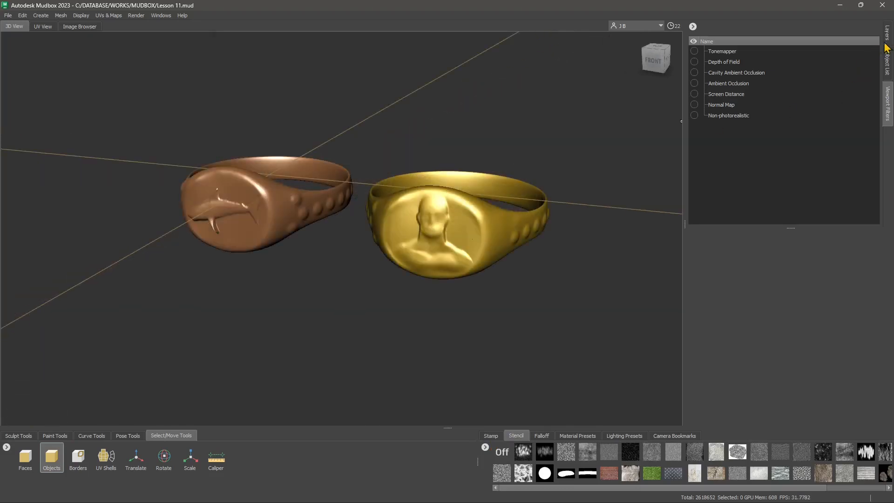
- Select the humanBody5 model in the object list and frame it in the view
left_click(888, 63)
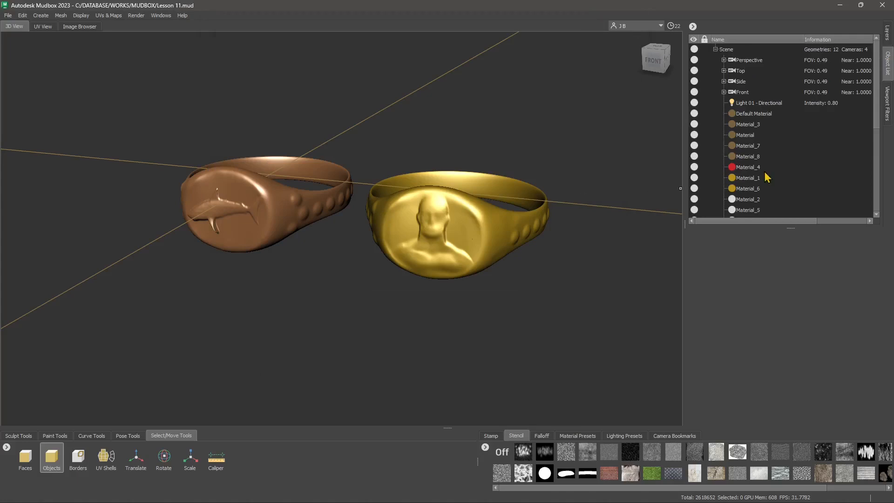
scroll(757, 150, "down", 5)
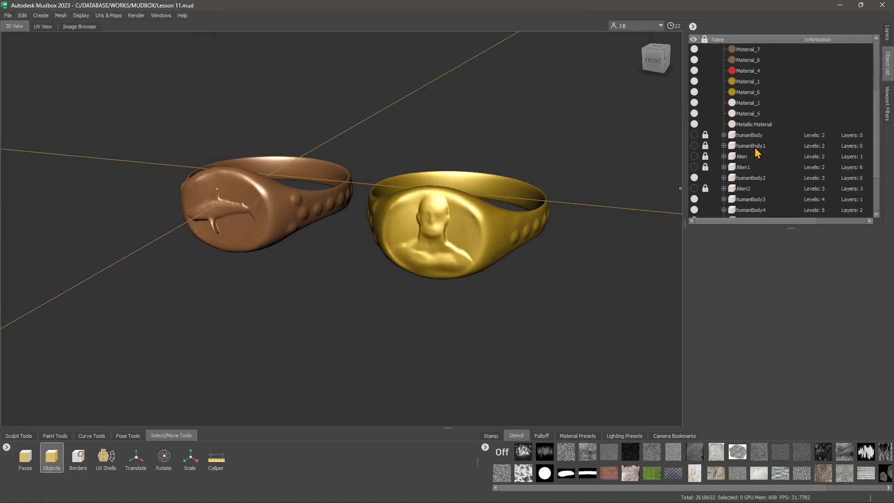
left_click(749, 158)
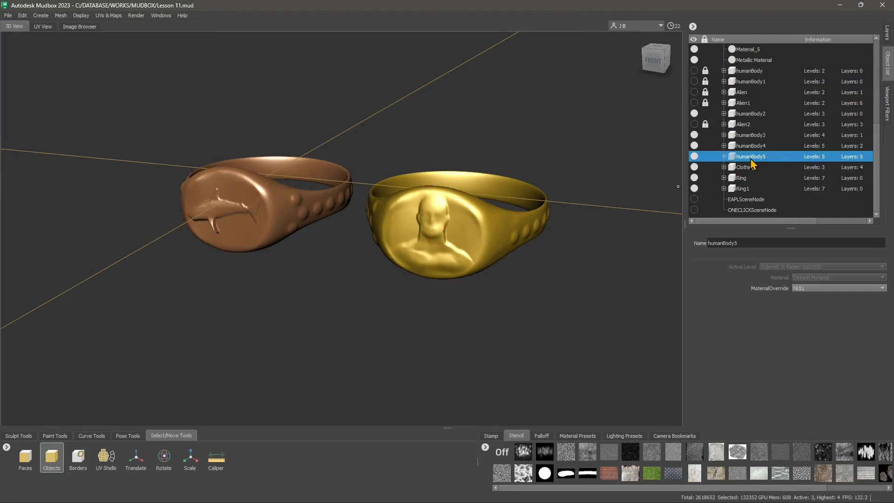
key("f")
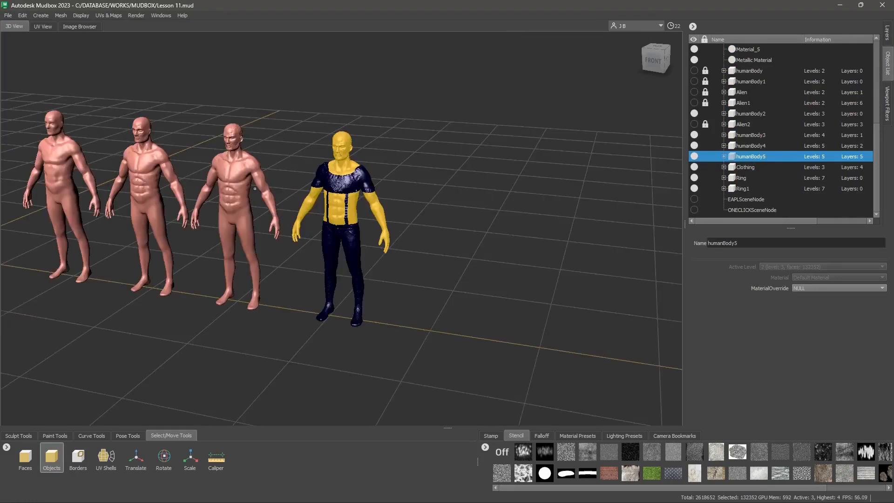
- Examine the painted clothing and sculpted details of humanBody5 from several angles
right_click_drag(356, 144, 378, 157, "alt")
left_click_drag(378, 157, 389, 163, "alt")
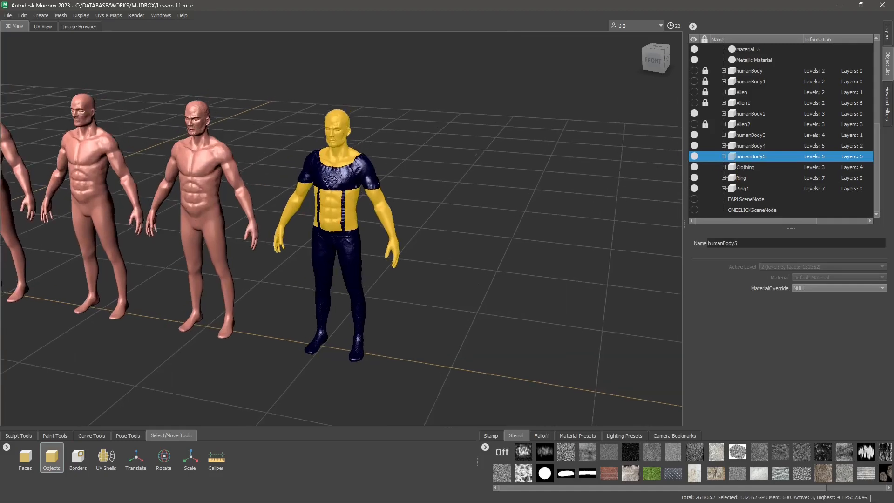
middle_click_drag(389, 163, 368, 211, "alt")
right_click_drag(368, 211, 410, 225, "alt")
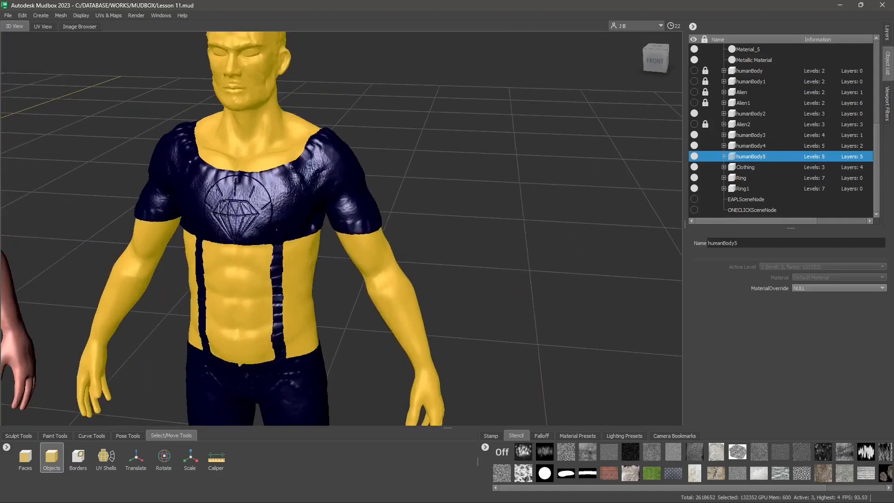
middle_click_drag(409, 225, 487, 229, "alt")
left_click_drag(356, 228, 372, 261, "alt")
left_click_drag(317, 234, 312, 209, "alt")
middle_click_drag(321, 298, 315, 105, "alt")
left_click_drag(368, 386, 349, 355, "alt")
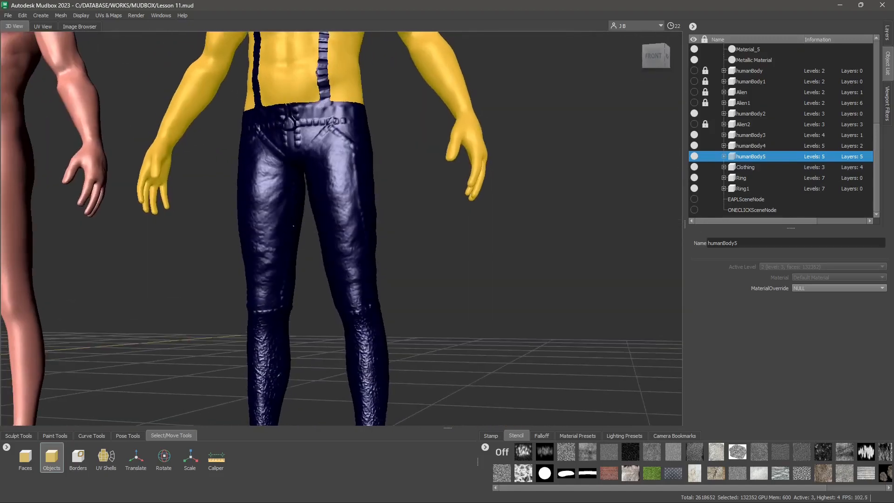
middle_click_drag(349, 355, 309, 259, "alt")
left_click_drag(309, 259, 382, 264, "alt")
right_click_drag(383, 263, 406, 266, "alt")
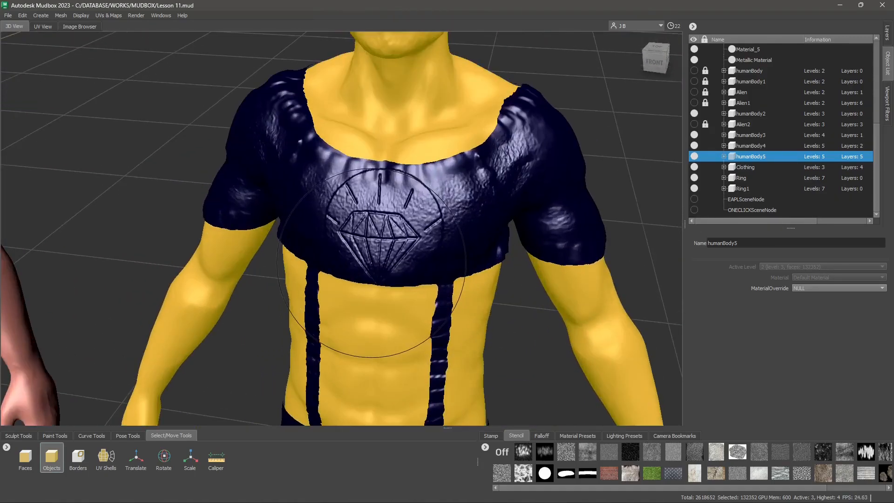
left_click_drag(405, 266, 454, 243, "alt")
right_click_drag(475, 235, 398, 224, "alt")
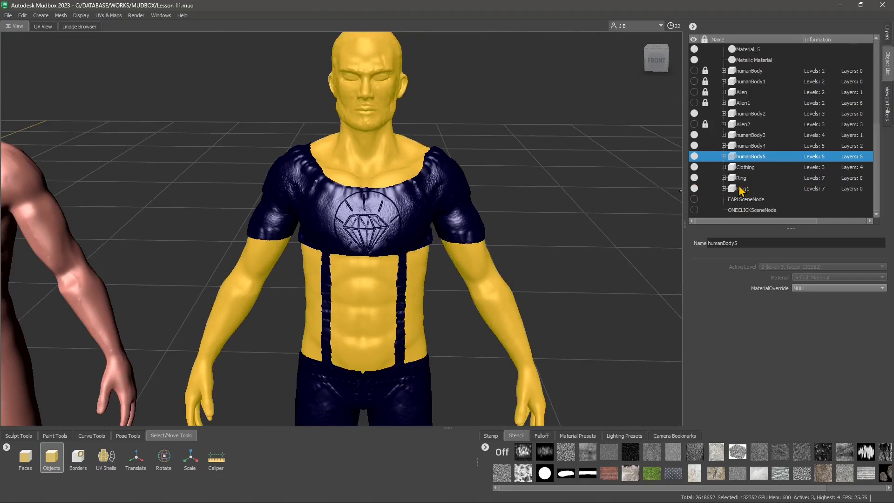
left_click_drag(331, 237, 320, 235, "alt")
middle_click_drag(322, 256, 340, 249, "alt")
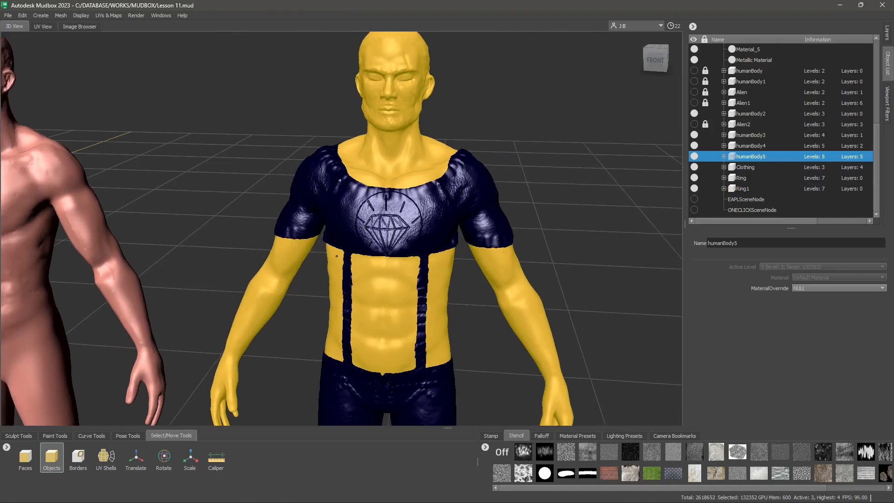
right_click_drag(340, 249, 348, 182, "alt")
middle_click_drag(337, 219, 454, 240, "alt")
left_click_drag(455, 239, 464, 241, "alt")
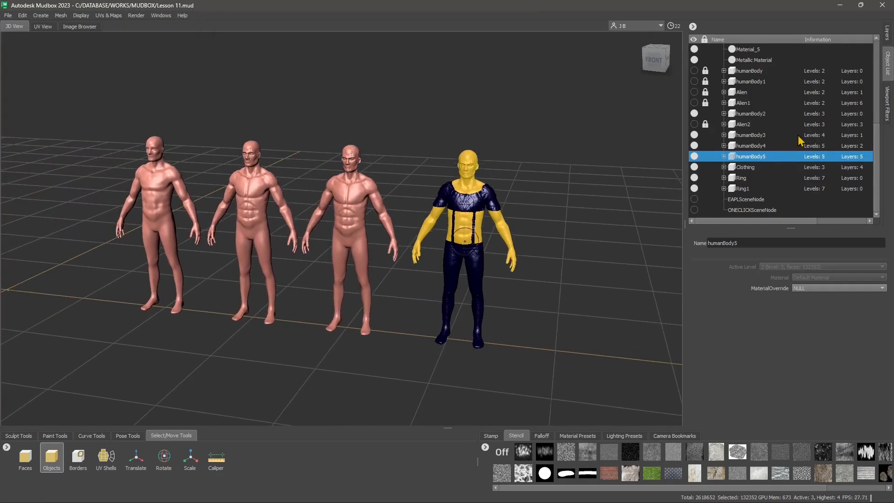
- Select the Ring1 model in the object list and frame it in the view
left_click(744, 188)
left_click(745, 182)
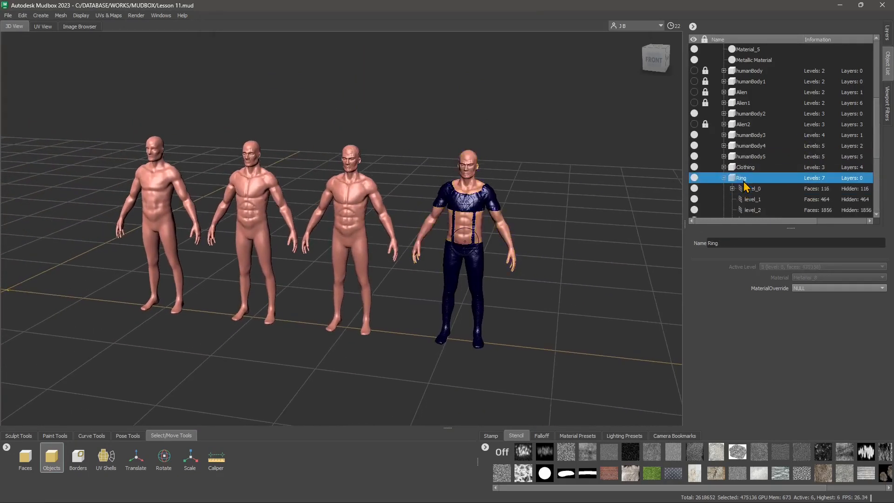
left_click(745, 185)
left_click(725, 179)
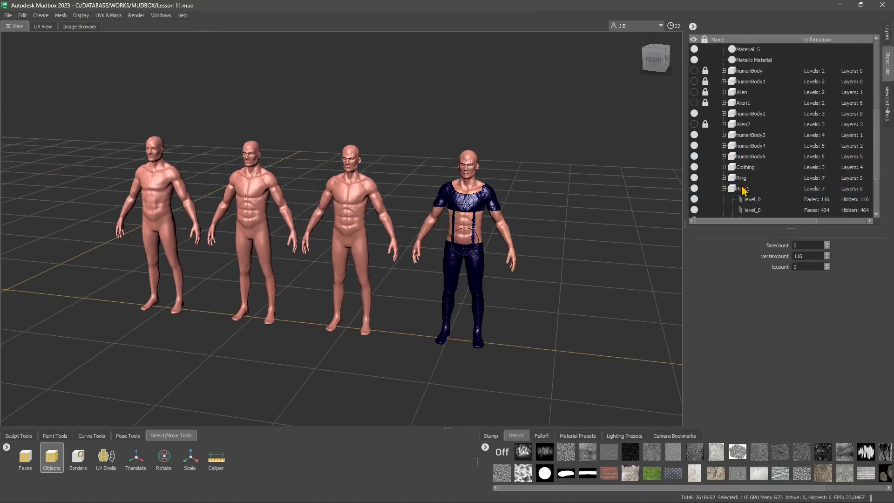
left_click(745, 189)
key("f")
middle_click_drag(324, 267, 424, 276, "alt")
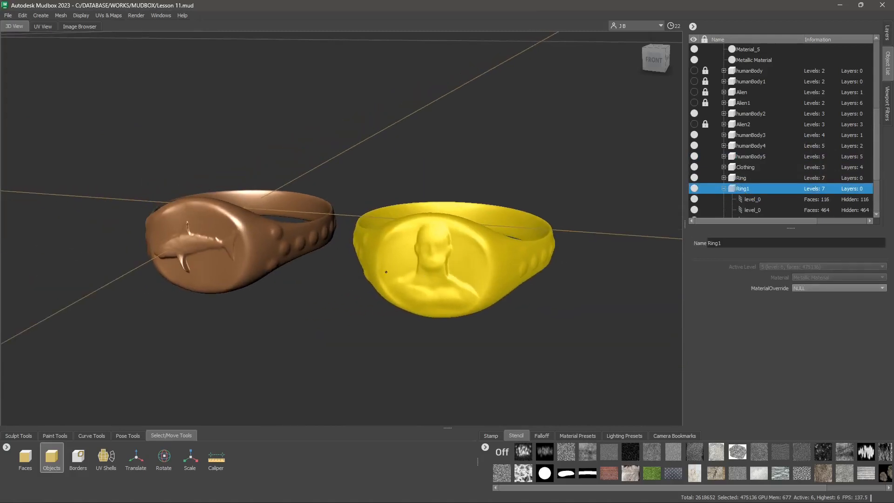
left_click(723, 189)
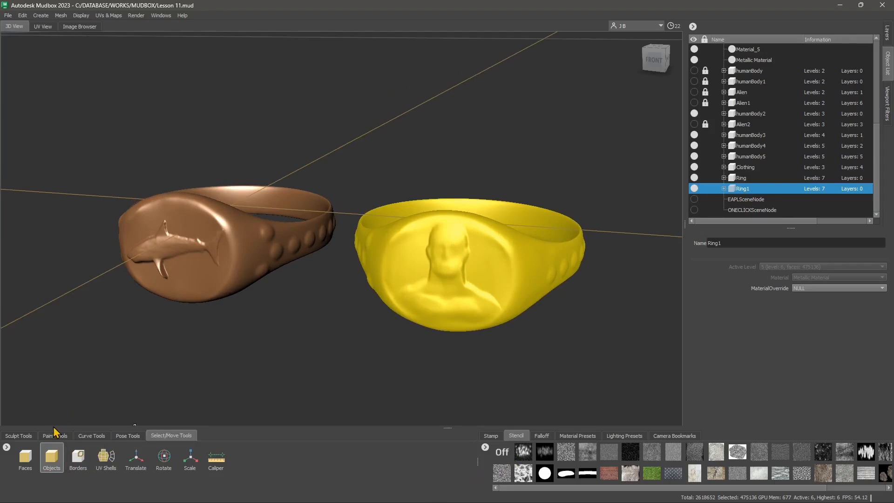
- Switch to the paint tools and select the Paint Brush tool
left_click(25, 436)
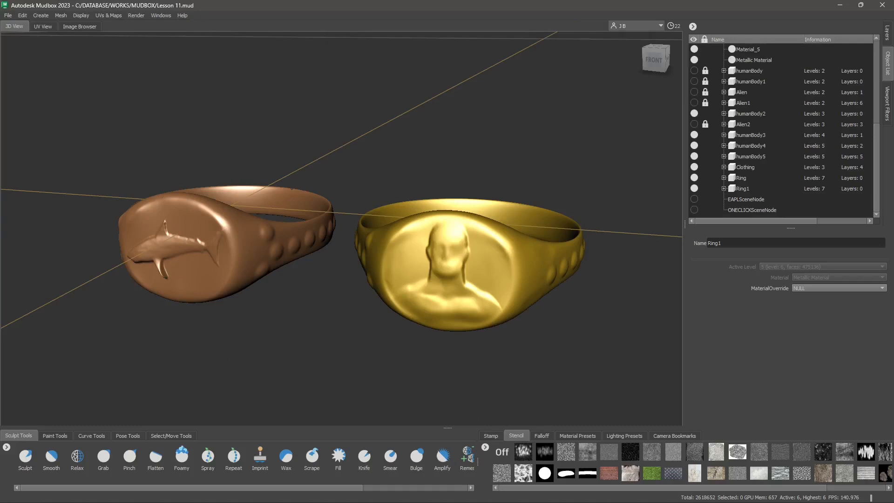
left_click_drag(292, 188, 416, 245, "alt")
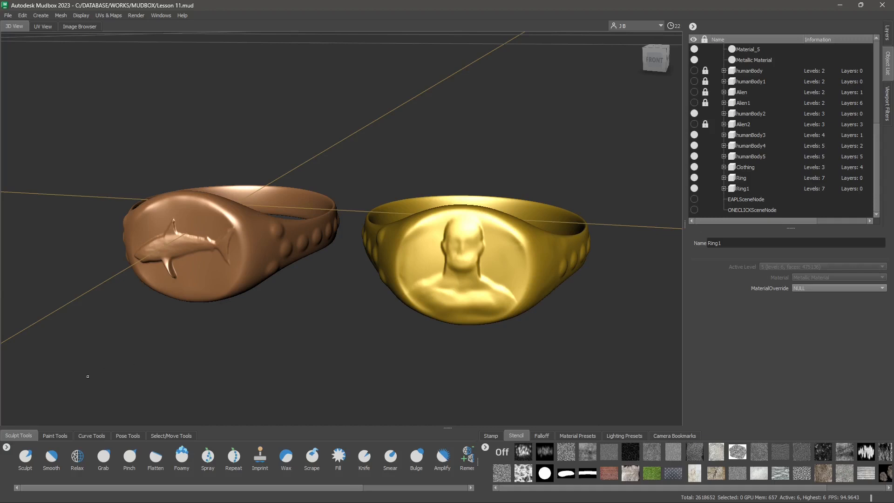
left_click(55, 435)
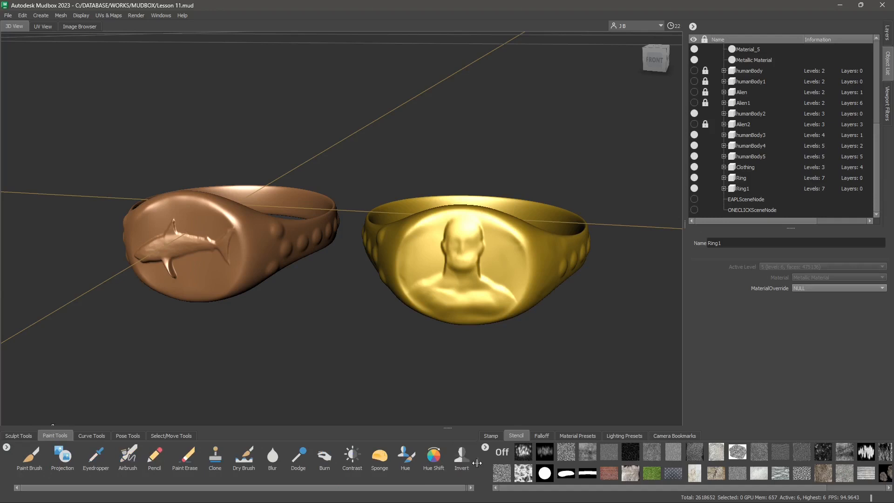
mouse_move(476, 462)
left_mouse_down()
mouse_move(551, 462)
mouse_move(466, 462)
mouse_move(480, 462)
left_mouse_up()
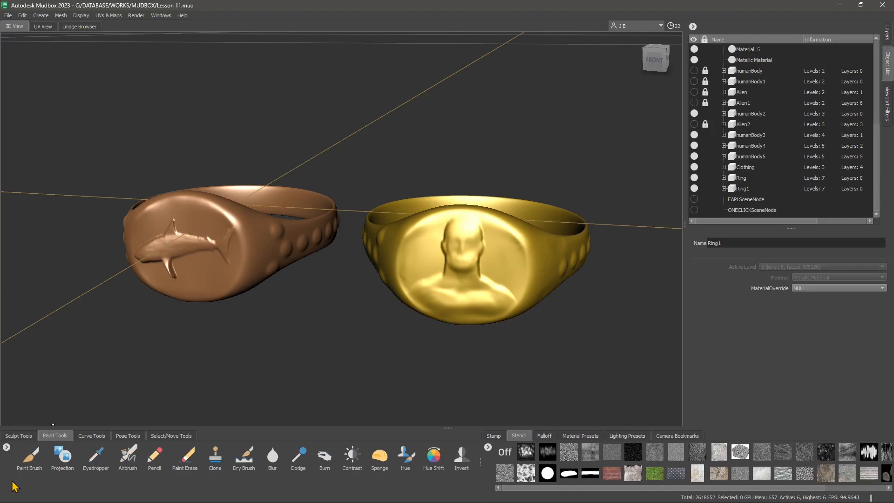
left_click(31, 463)
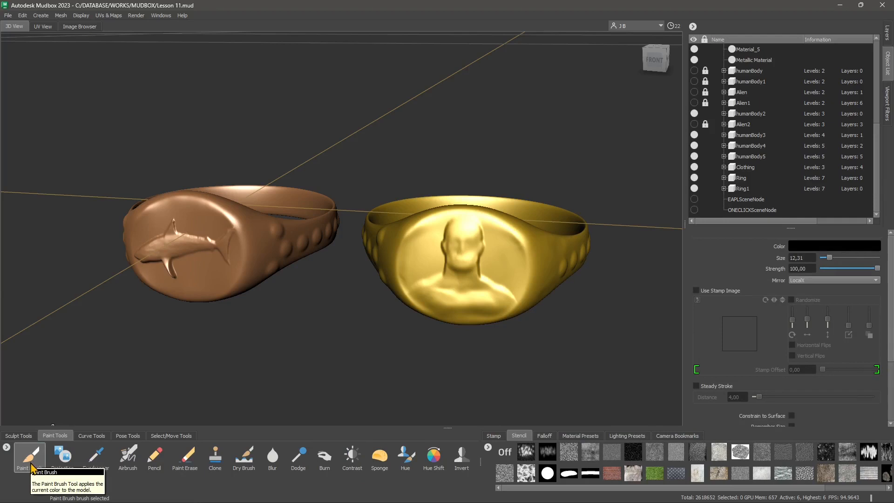
left_click(27, 466)
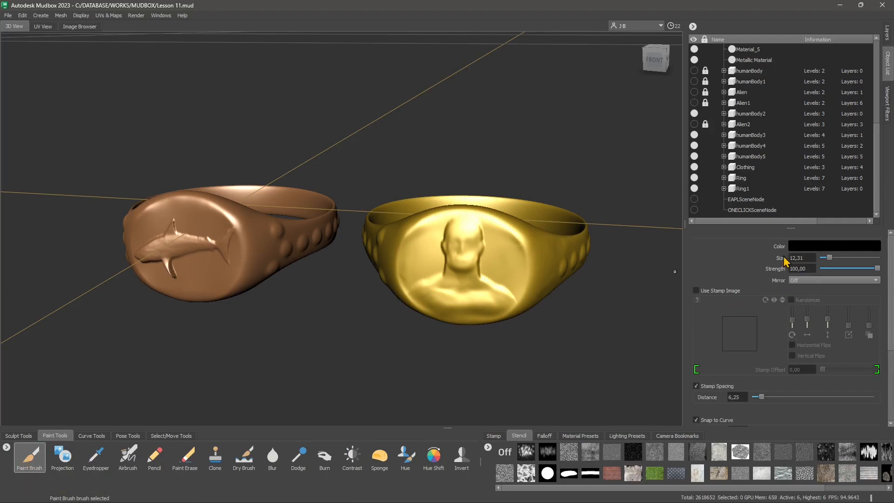
- Review the Paint Brush properties and the sculpt and paint layers of Ring1
scroll(891, 284, "down", 3)
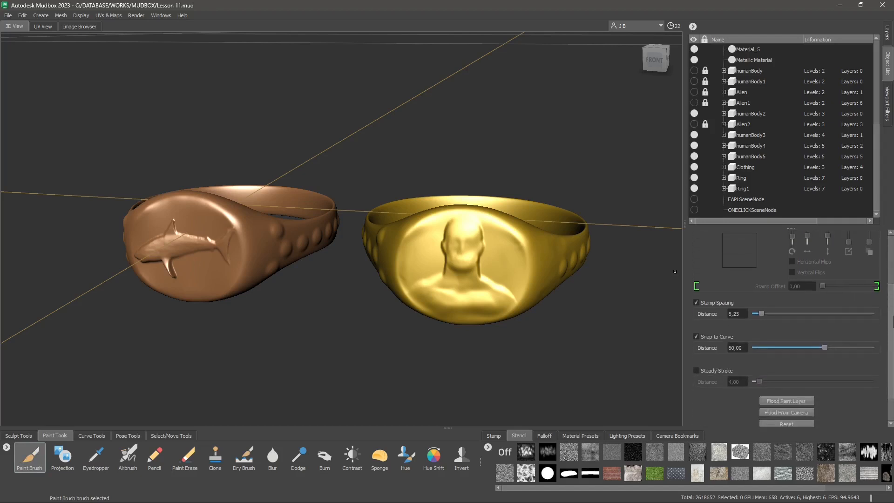
scroll(890, 289, "up", 3)
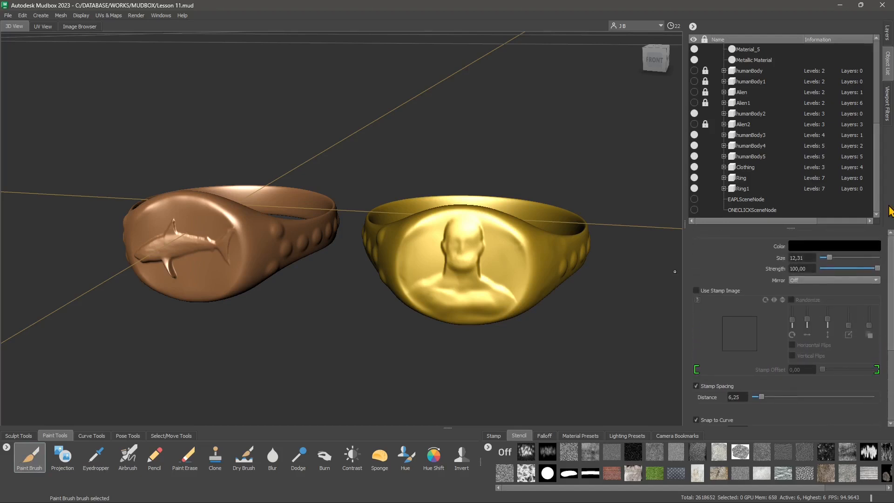
left_click(887, 33)
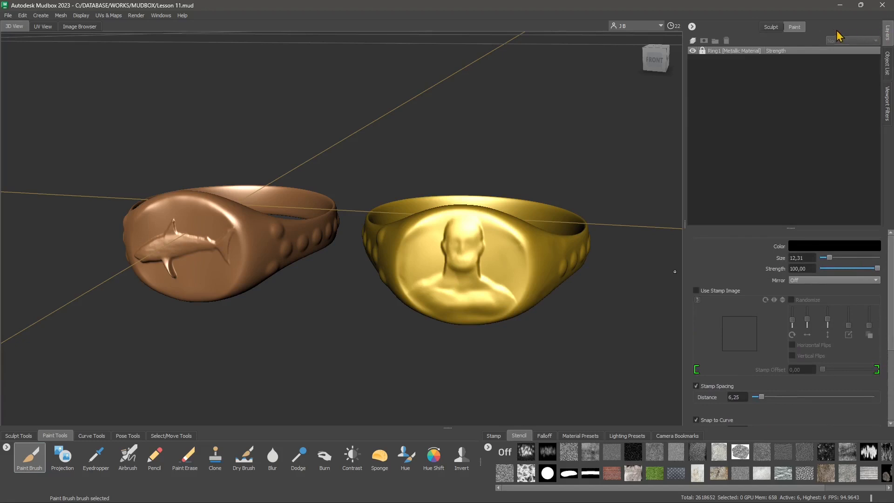
left_click(777, 29)
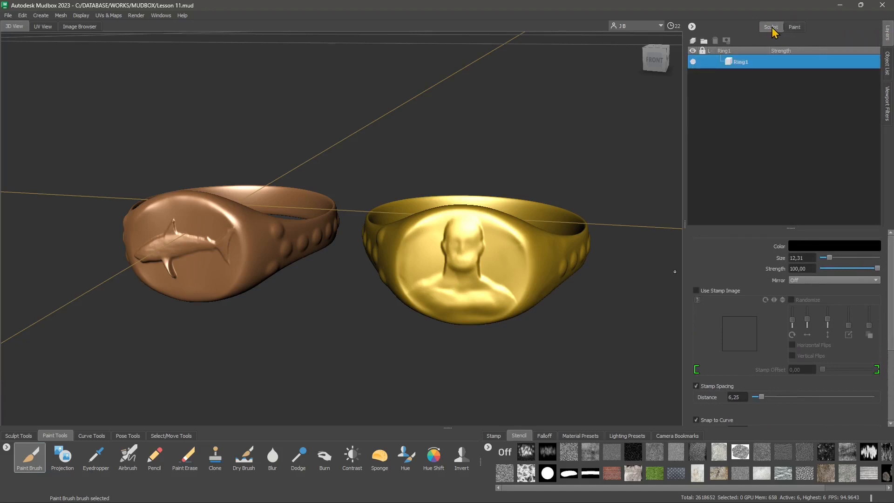
left_click(794, 28)
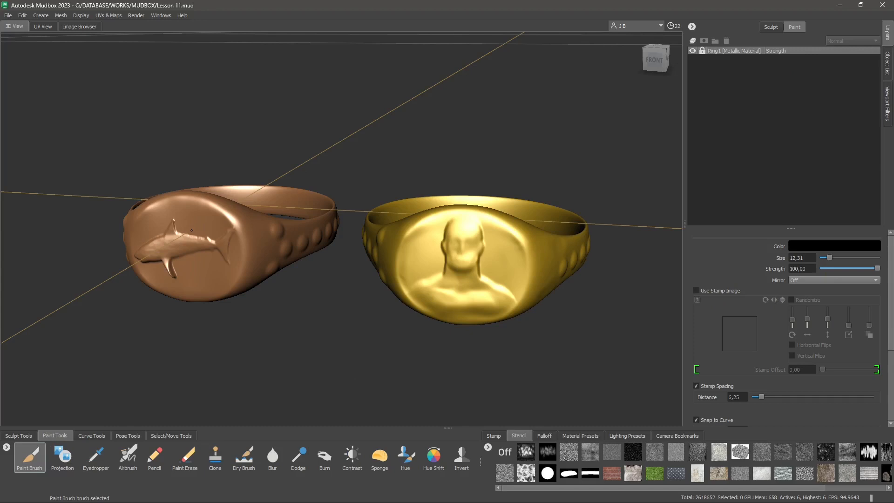
- Set the Paint Brush size to about 0.38 and strength to about 0.40
key("b")
left_click_drag(191, 230, 126, 230)
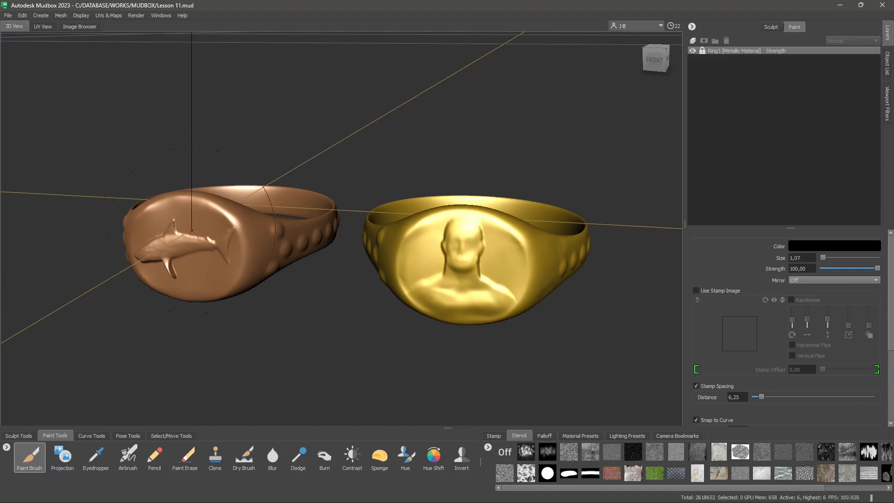
left_click_drag(191, 230, 179, 230)
key("m")
left_click_drag(203, 251, 203, 58)
left_click_drag(203, 150, 203, 223)
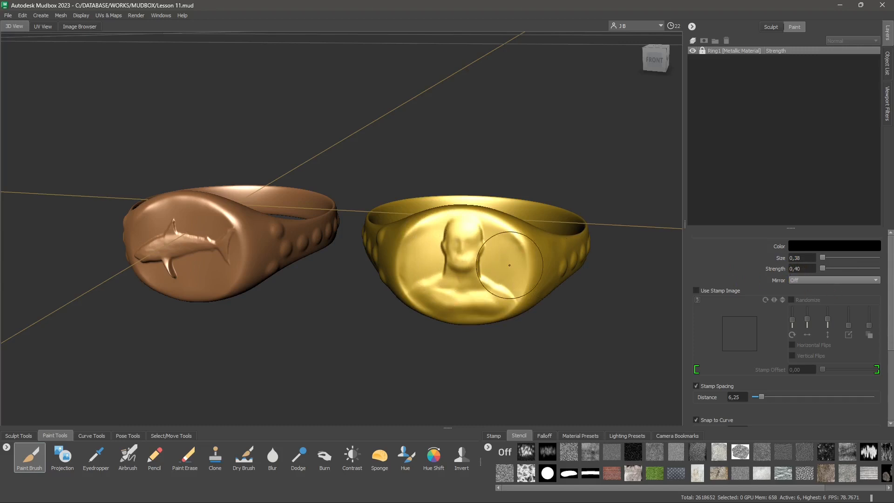
- Try to paint a stroke on the gold ring's face
left_click(454, 262)
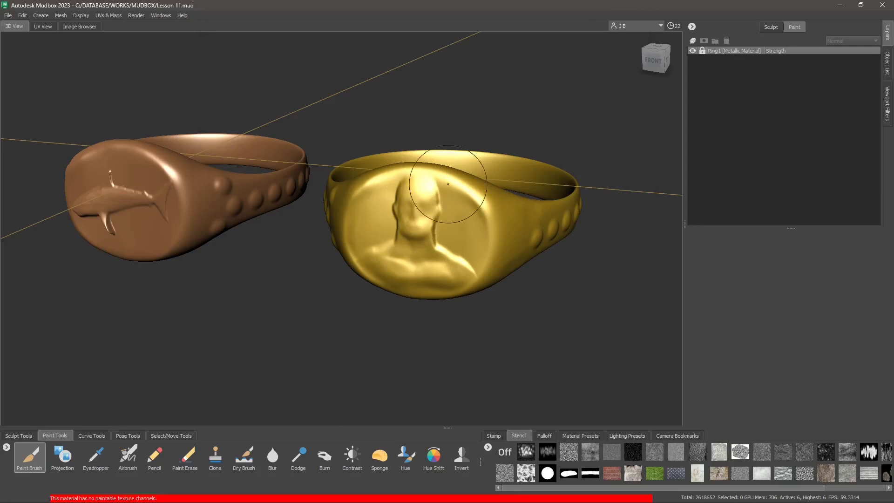
left_click_drag(419, 233, 410, 224, "alt")
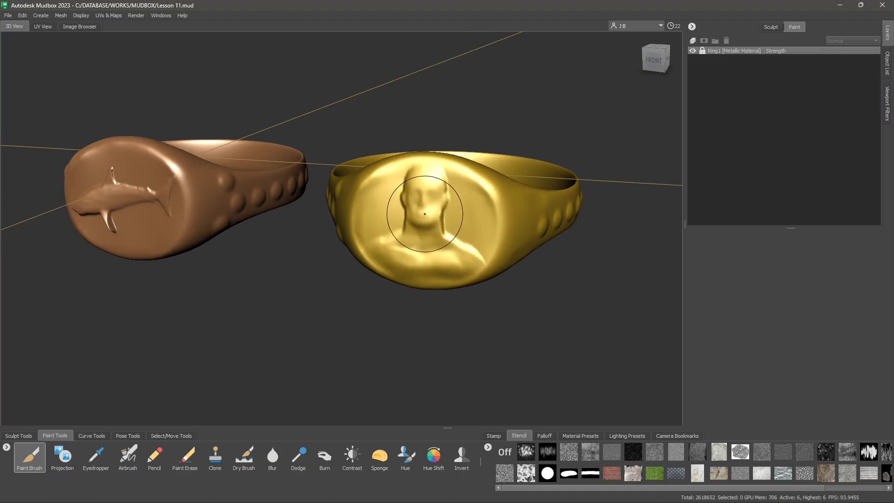
- Assign the existing Default Material to the gold signet ring
right_click(412, 190)
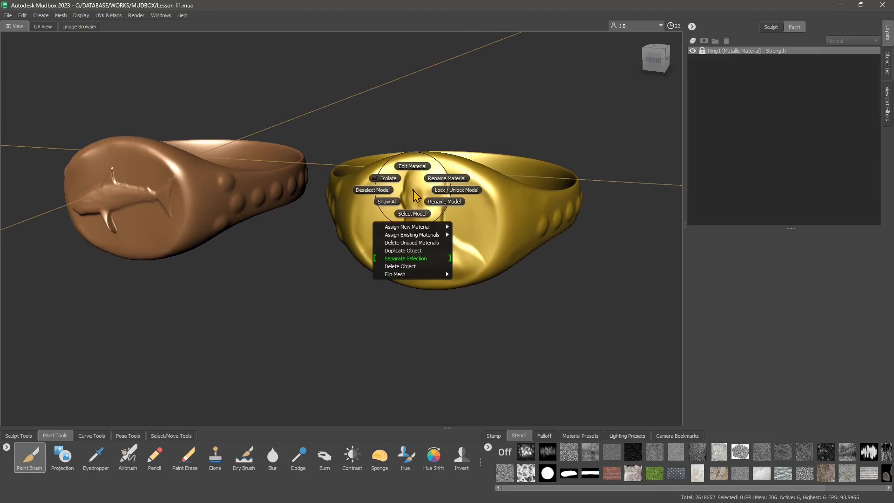
mouse_move(406, 228)
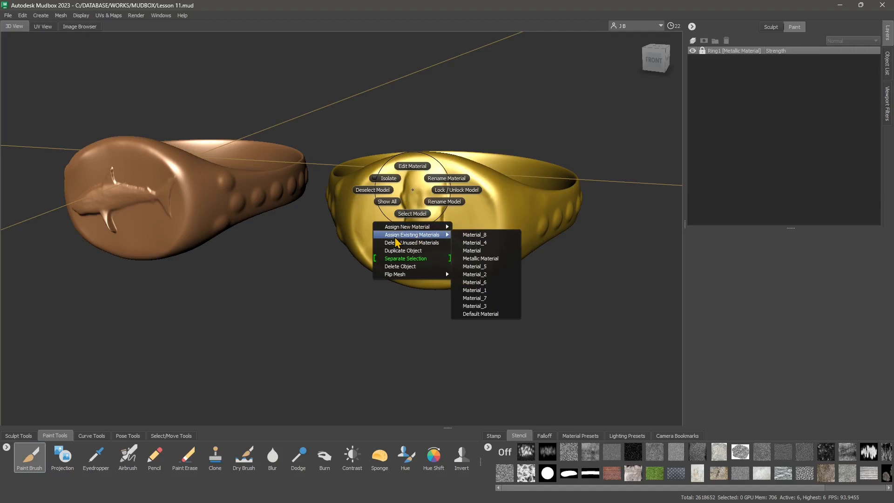
left_click(493, 315)
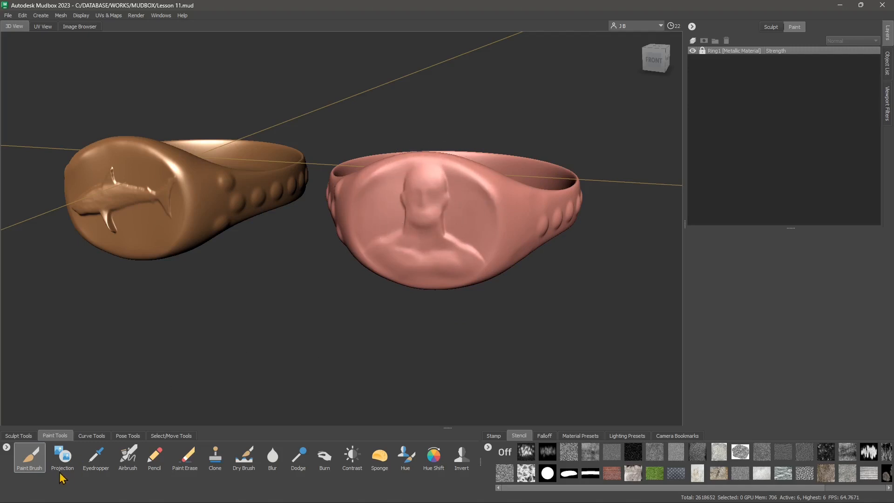
- Start a new paint layer on the ring and set its size to 2048
left_click(419, 188)
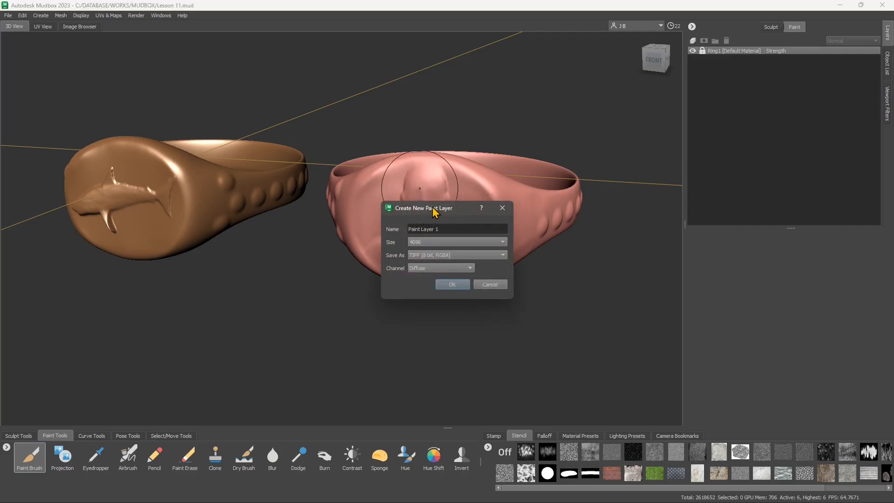
mouse_move(433, 209)
left_mouse_down()
mouse_move(389, 124)
mouse_move(367, 135)
left_mouse_up()
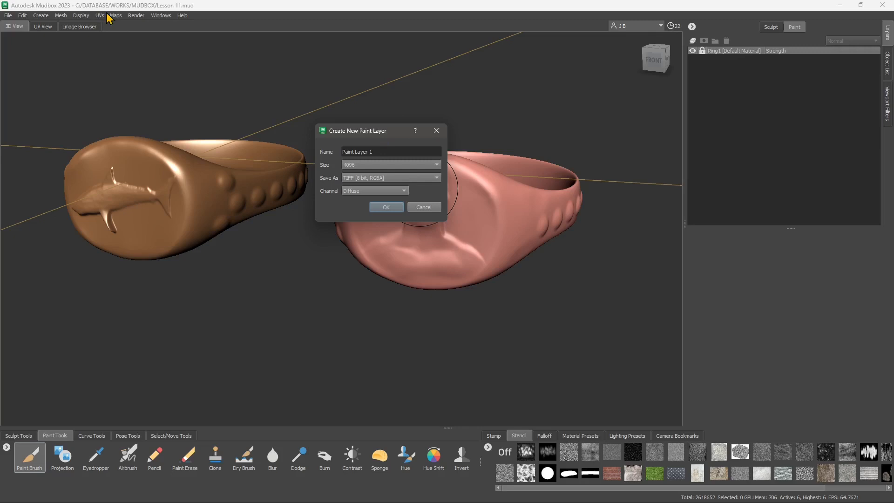
left_click(405, 155)
left_click(367, 165)
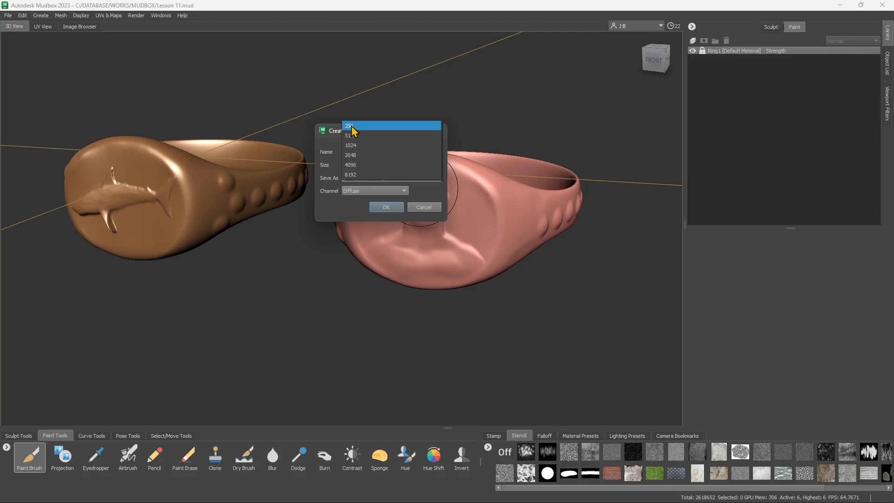
left_click(359, 154)
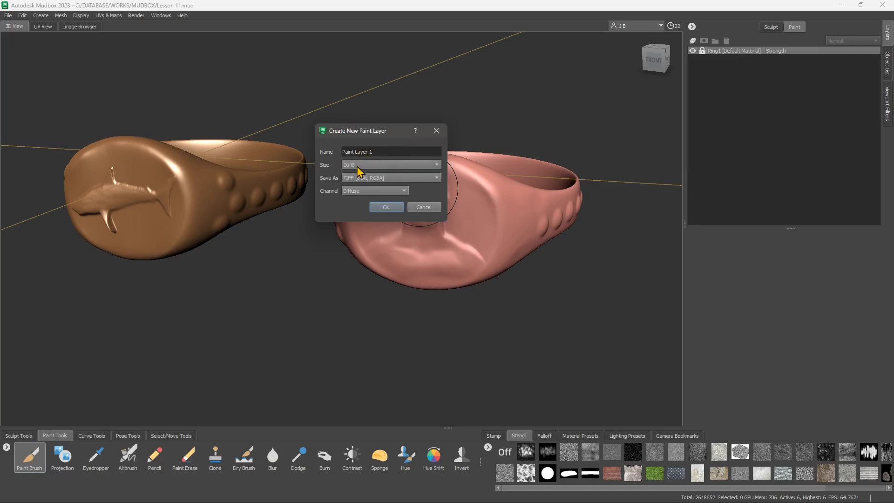
left_click(365, 166)
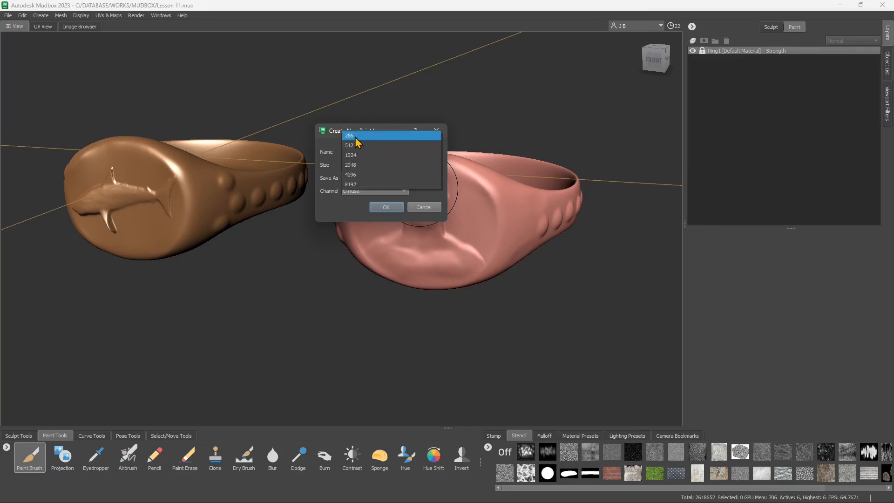
left_click(354, 166)
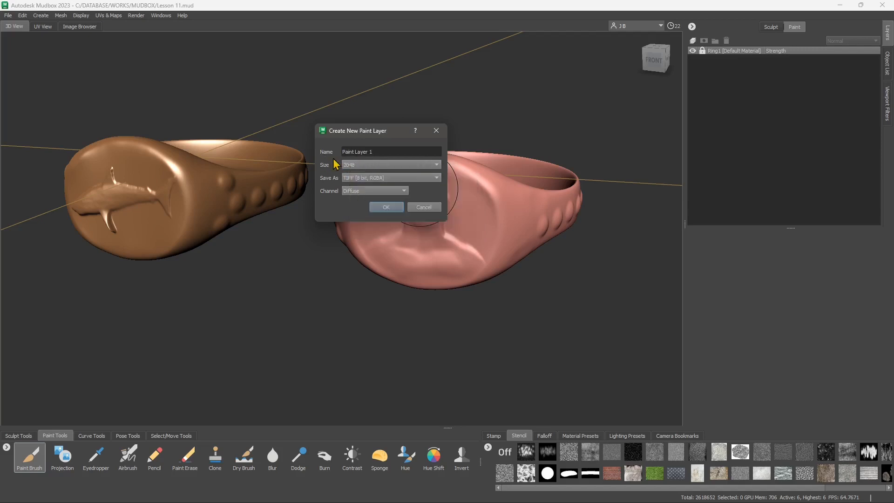
left_click(355, 165)
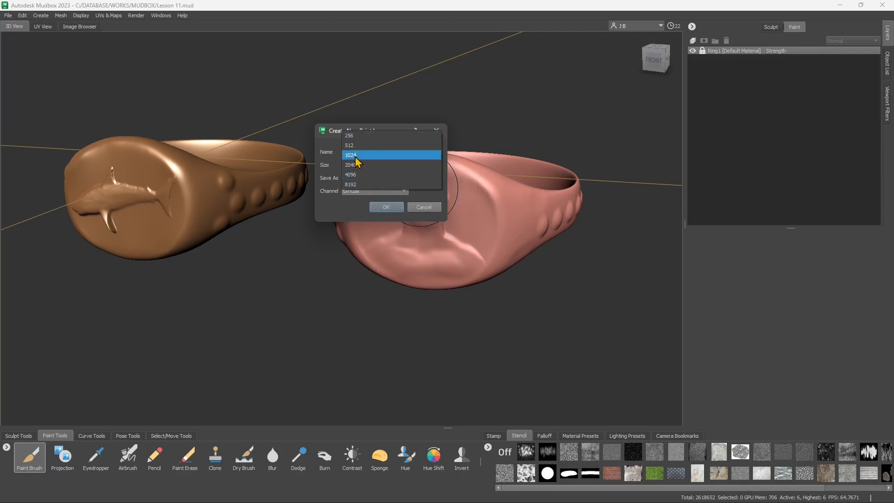
left_click(356, 164)
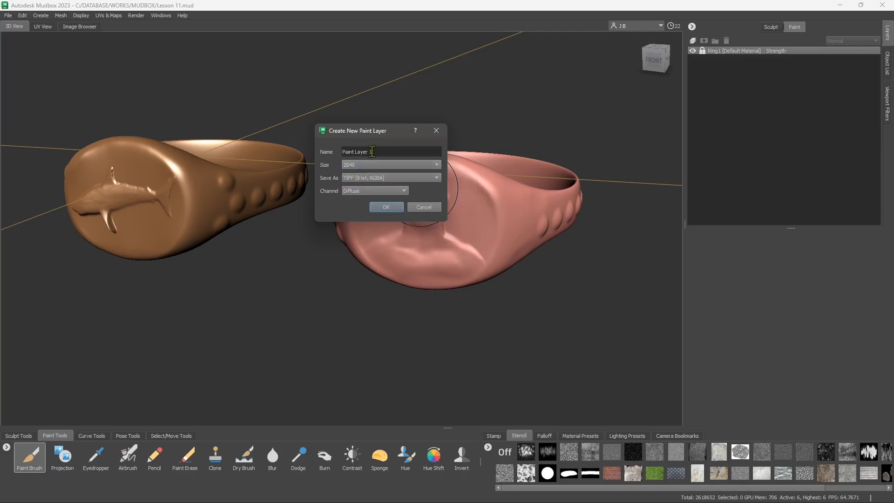
- Set the paint layer's format to PNG [8 bit, RGBA] with the Diffuse channel and create the layer
left_click(361, 180)
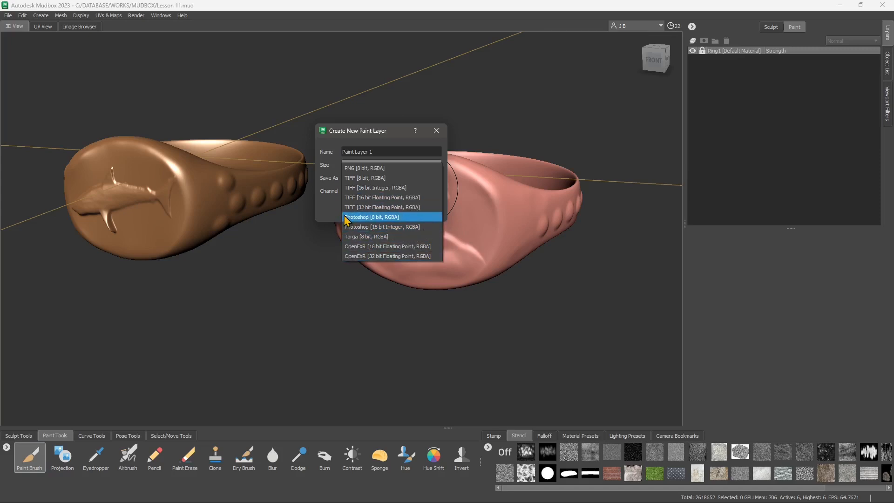
left_click(321, 206)
left_click(361, 179)
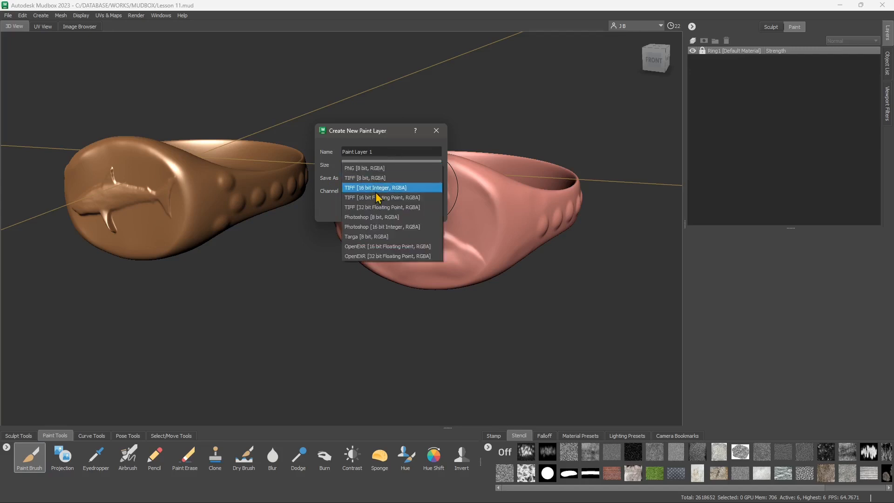
left_click(361, 189)
left_click(364, 180)
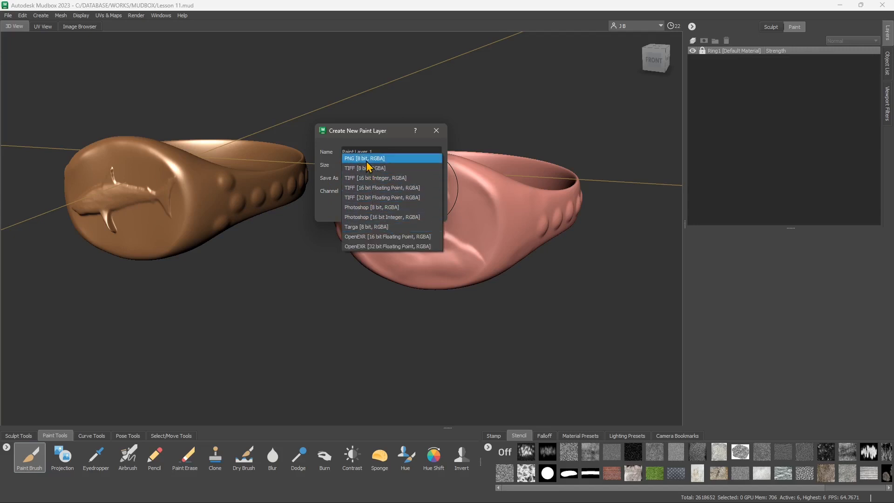
left_click(362, 160)
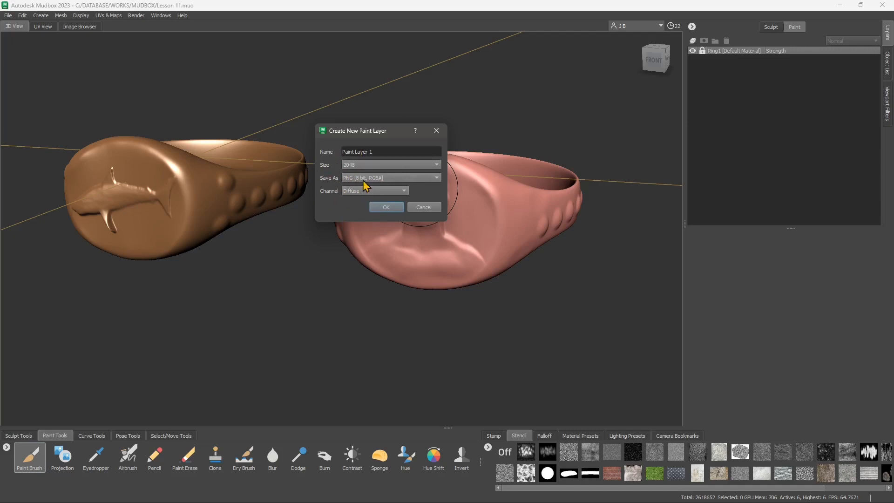
left_click(347, 178)
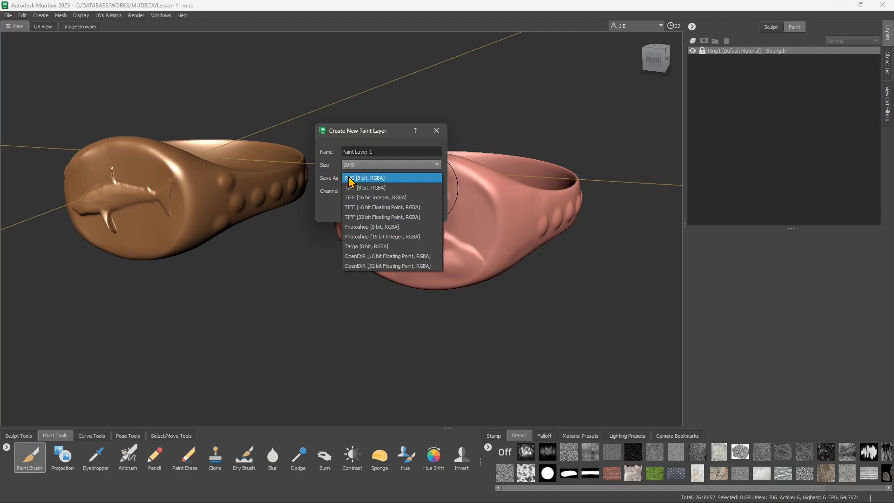
left_click(332, 204)
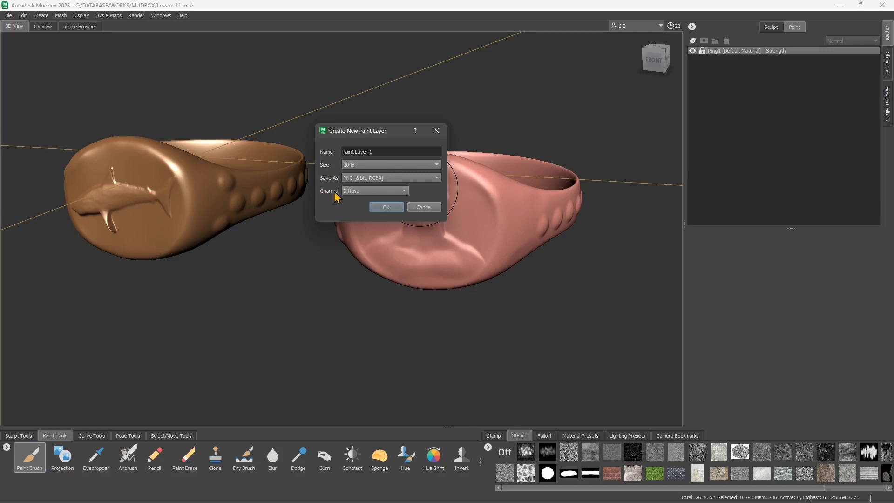
mouse_move(343, 196)
left_click(352, 191)
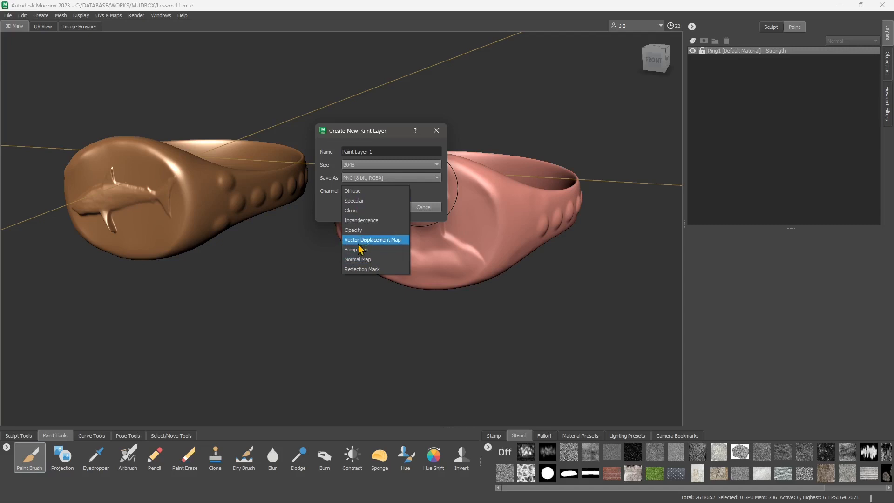
left_click(325, 201)
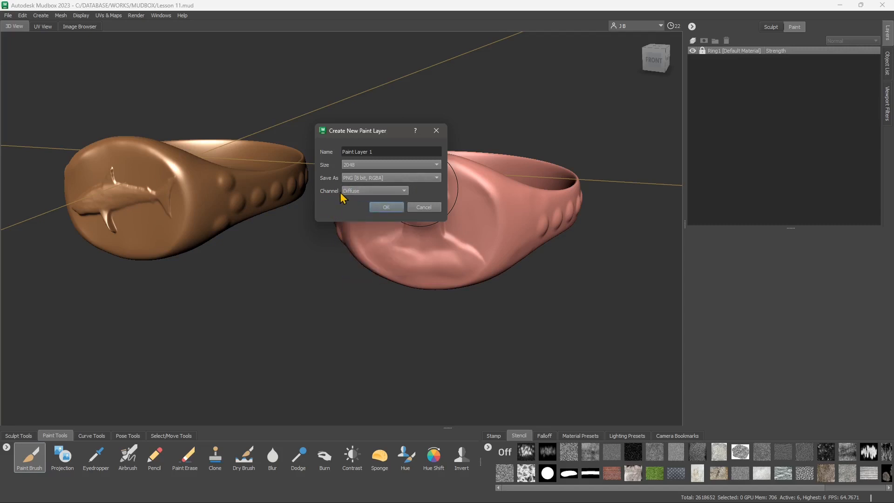
left_click(386, 208)
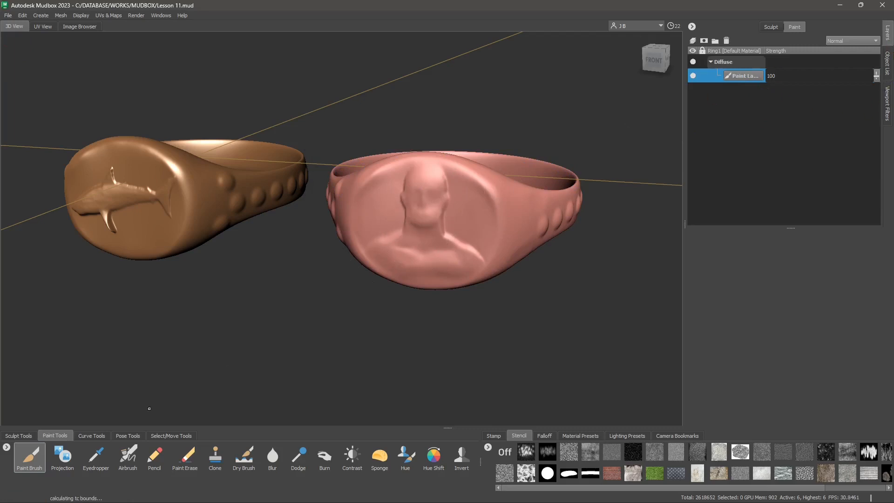
- Select the Paint Brush and set its strength to 87.30
left_click(32, 459)
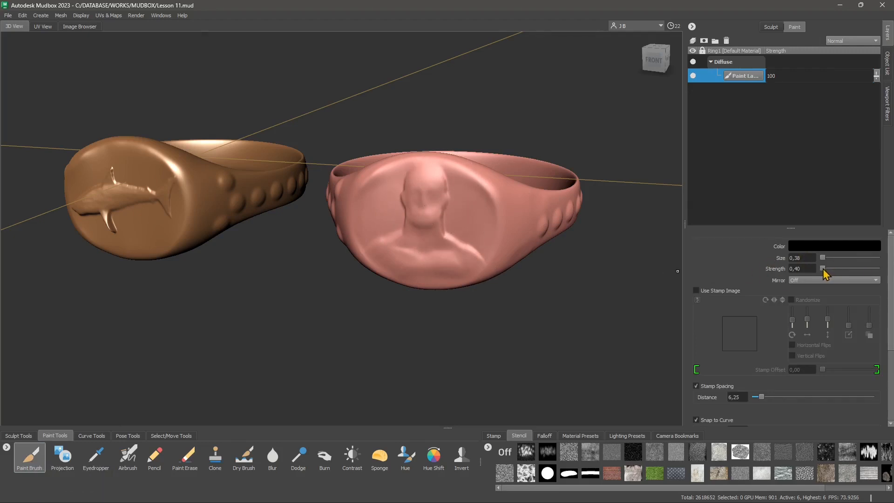
left_click_drag(823, 269, 871, 273)
- Paint test strokes across the ring's face and undo them
mouse_move(459, 219)
left_mouse_down()
mouse_move(419, 209)
mouse_move(423, 224)
mouse_move(450, 200)
mouse_move(391, 218)
mouse_move(461, 246)
mouse_move(416, 228)
mouse_move(421, 245)
mouse_move(419, 210)
mouse_move(419, 235)
mouse_move(436, 233)
mouse_move(421, 210)
left_mouse_up()
key("ctrl+z")
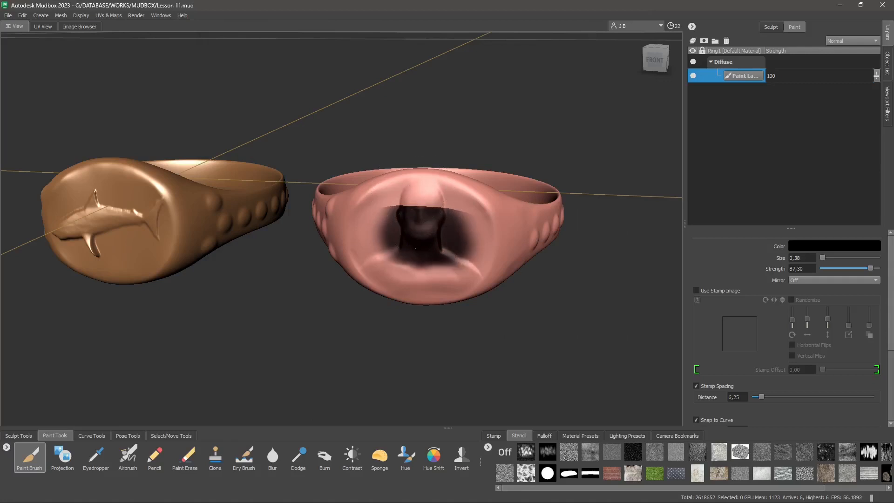
mouse_move(416, 248)
left_mouse_down()
mouse_move(410, 266)
mouse_move(423, 281)
left_mouse_up()
left_click_drag(368, 241, 383, 283, "shift")
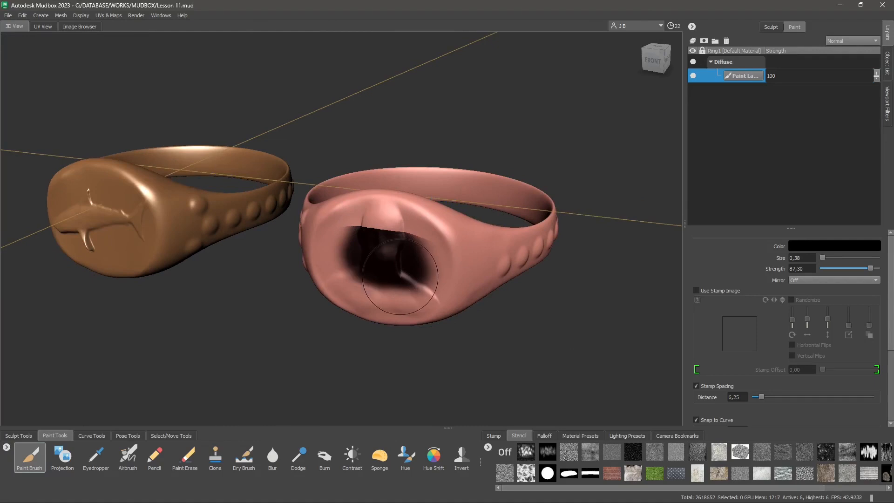
key("ctrl+z")
key("ctrl+z")
key("ctrl+z")
middle_click_drag(393, 294, 412, 300, "alt")
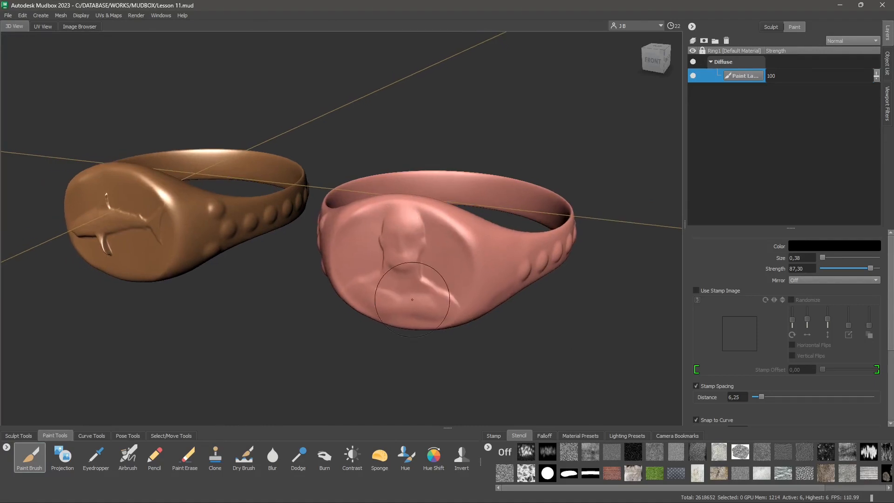
left_click_drag(412, 299, 419, 261, "alt")
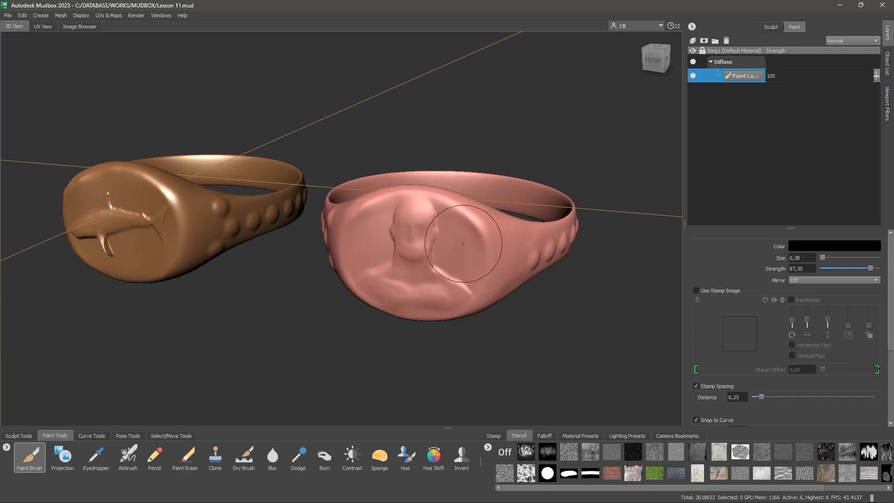
- Attempt to create UVs for the ring and step it down to subdivision level 0
left_click(110, 16)
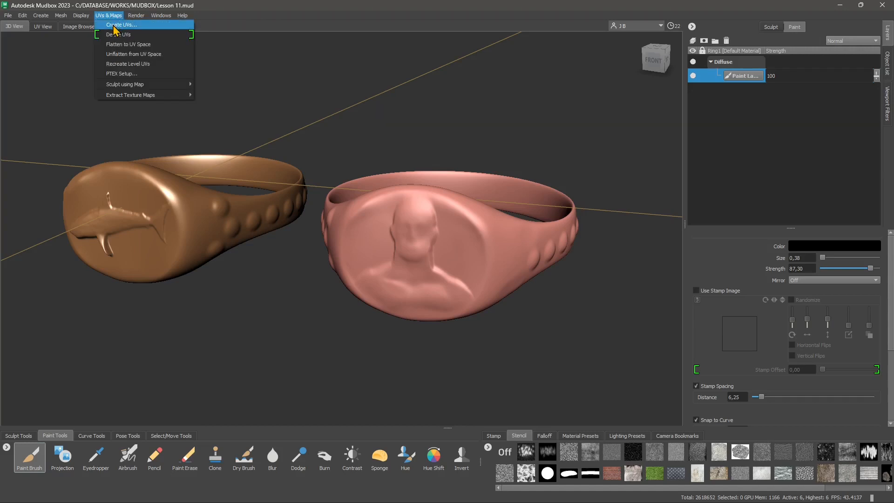
left_click(122, 26)
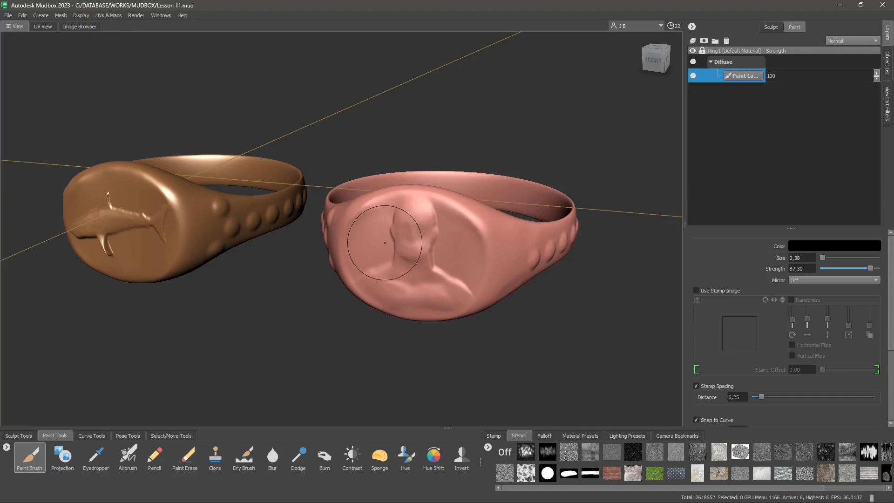
key("Page_Down")
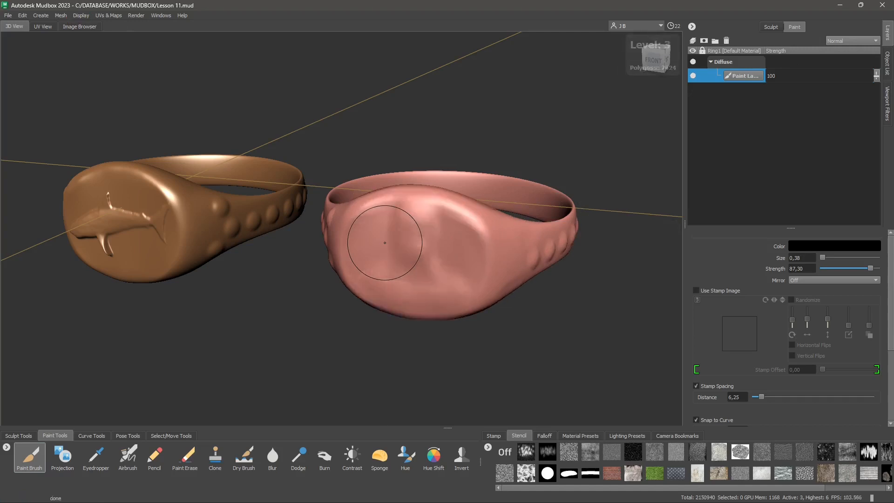
key("Page_Down")
key("Page_Down")
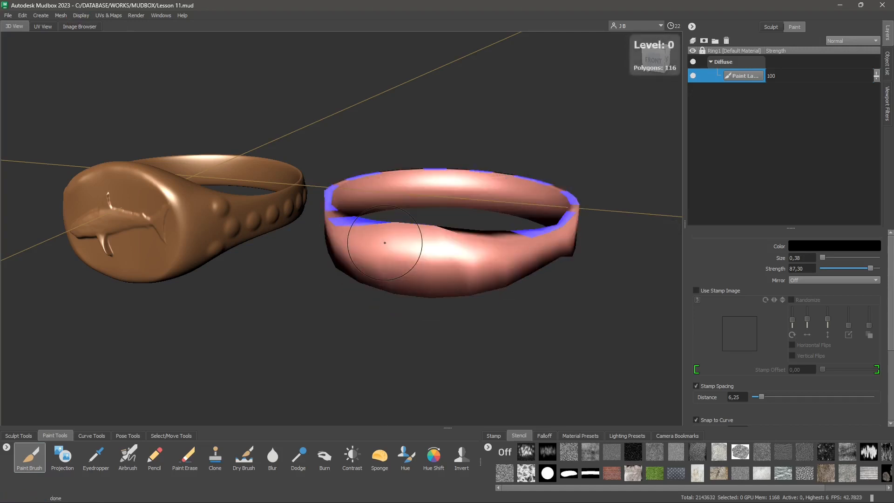
key("Page_Up")
key("Page_Down")
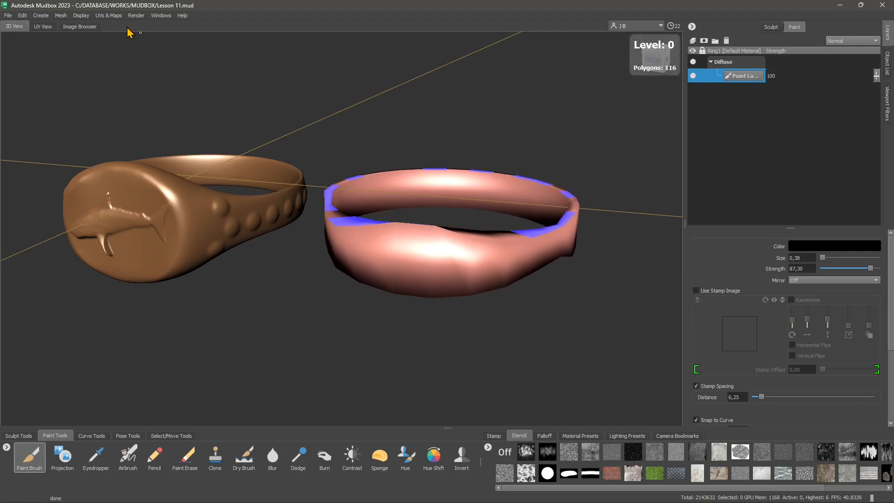
- Delete the ring's existing UVs, confirming the deletion
left_click(108, 15)
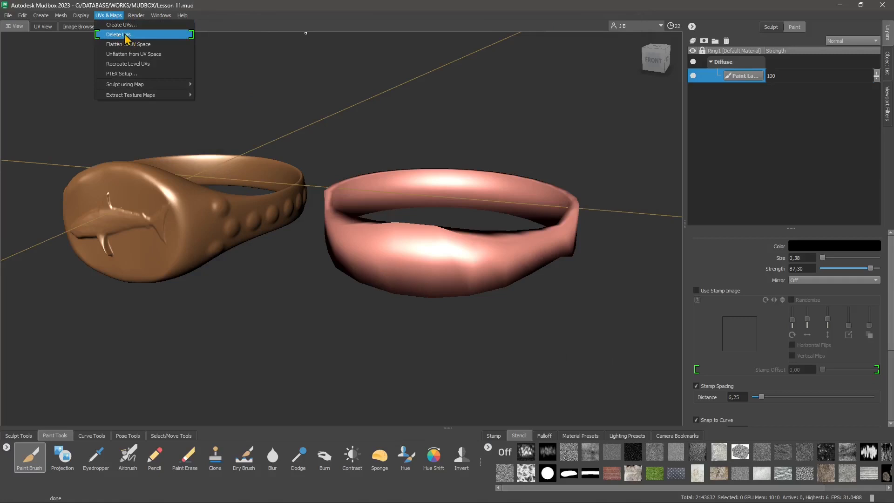
left_click(113, 34)
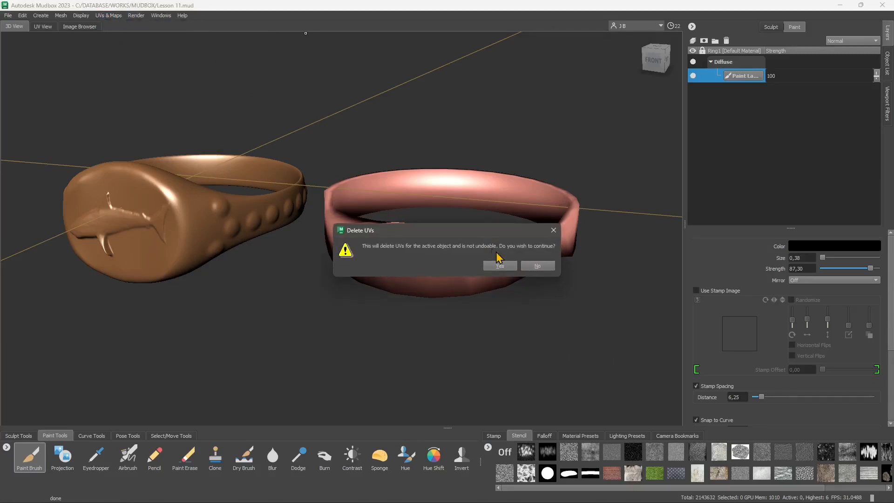
left_click(497, 263)
- Create new UVs for the ring, replacing the existing ones with 1 UV tile, and inspect the layout in UV View
left_click(109, 16)
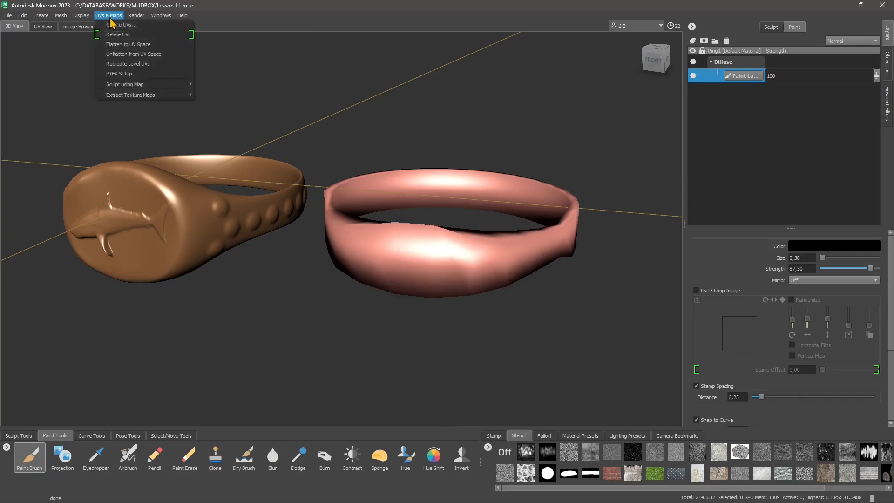
left_click(114, 25)
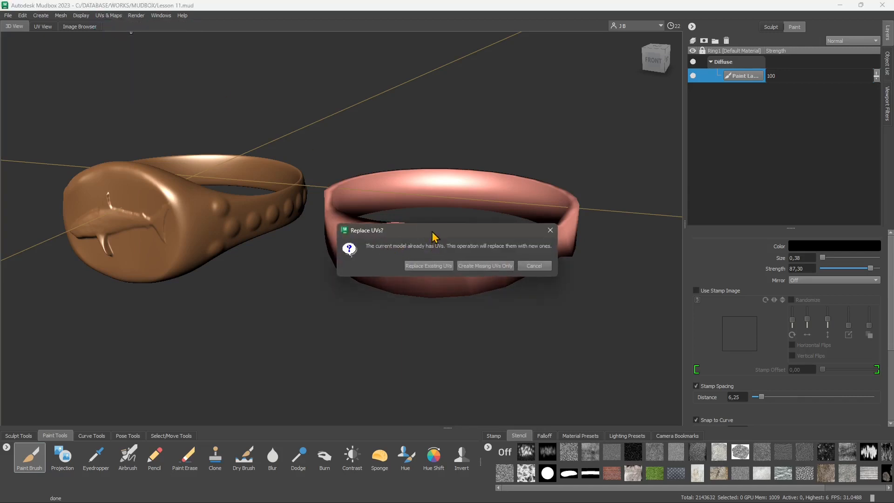
left_click_drag(433, 238, 427, 132)
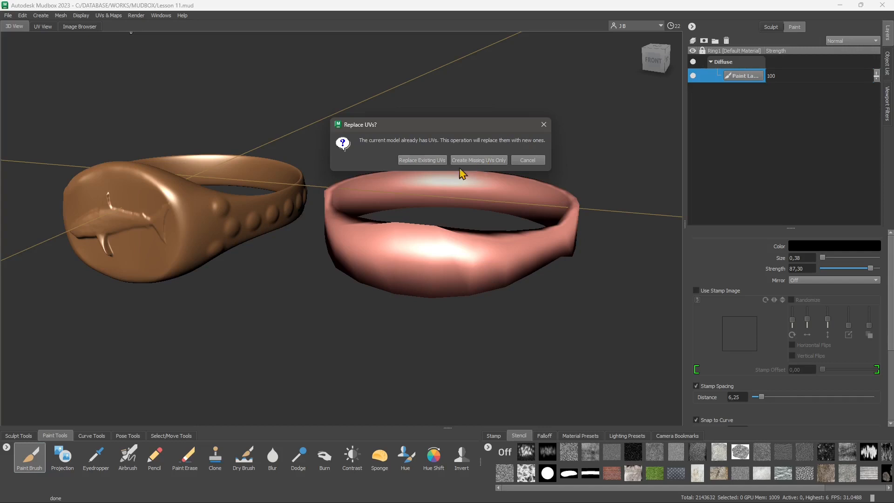
left_click(423, 161)
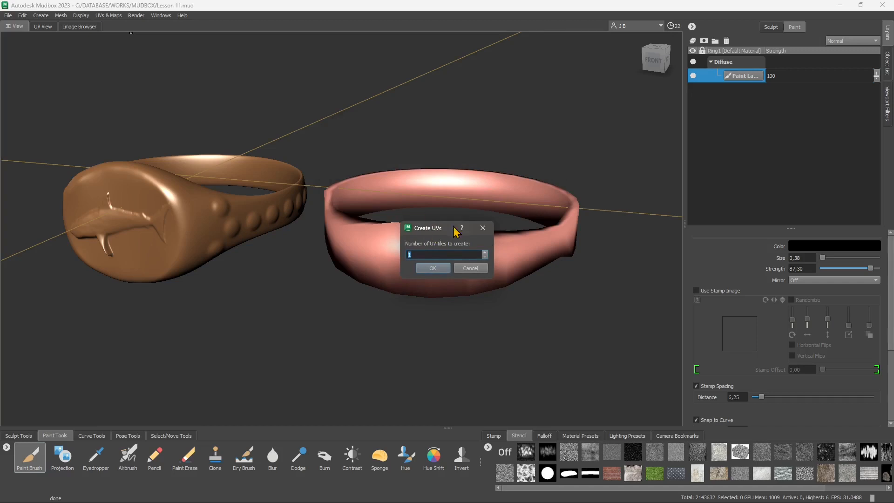
left_click(431, 269)
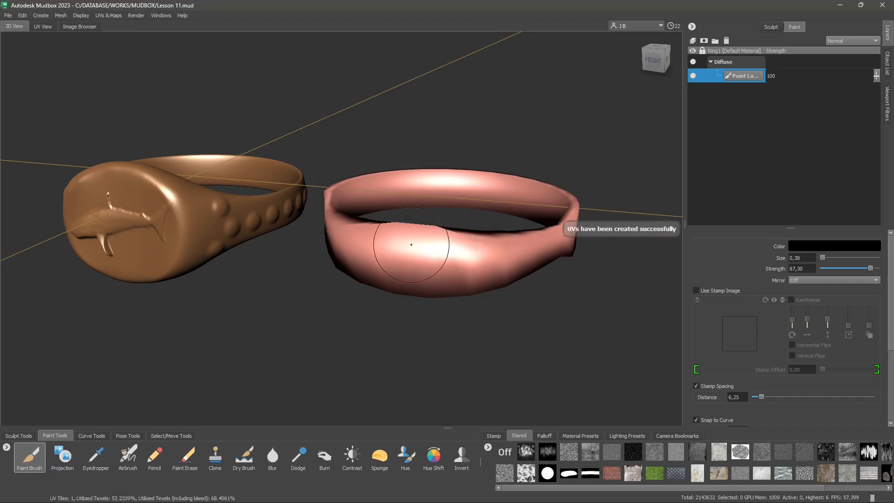
left_click(43, 26)
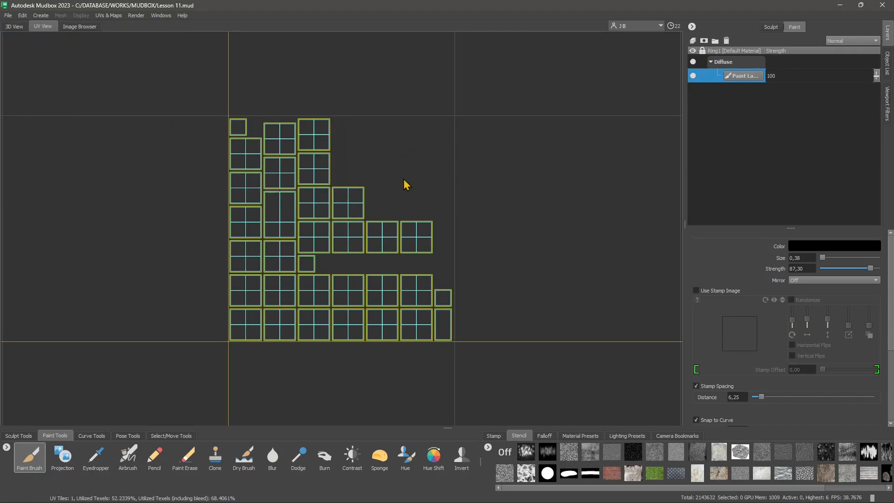
left_click(15, 27)
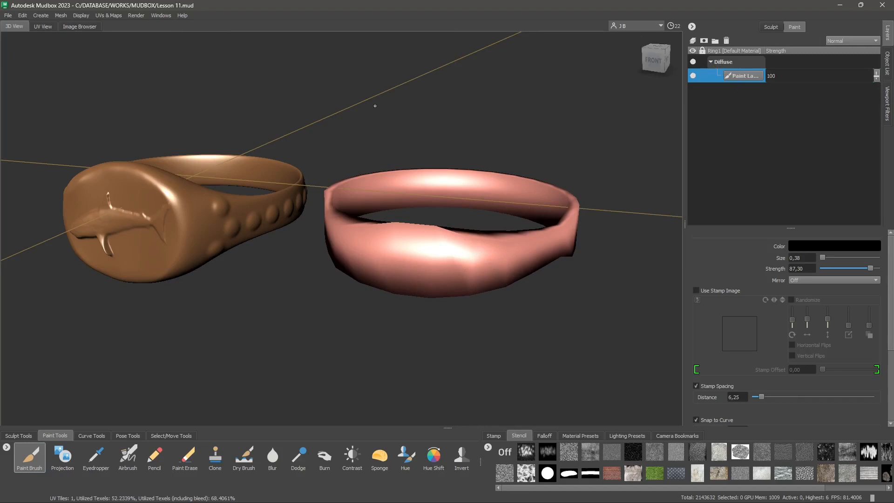
- Raise the ring to its highest subdivision level, 6
key("Page_Up")
key("Page_Up")
key("Page_Up")
key("Page_Up")
key("Page_Up")
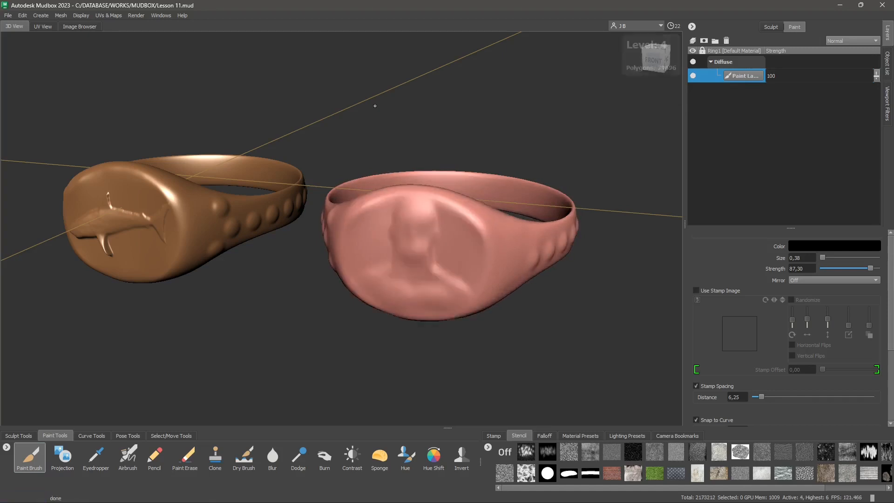
key("Page_Up")
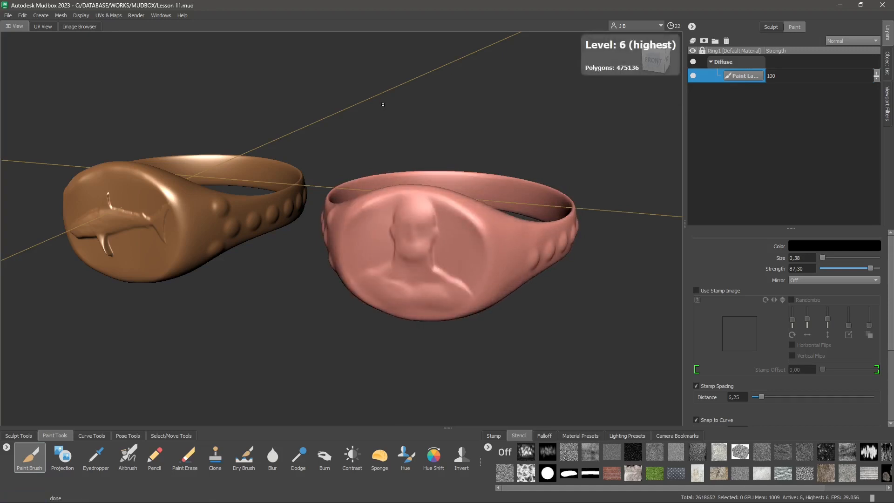
- Paint dark test strokes over the portrait on the ring's face with the Paint Brush
mouse_move(421, 229)
left_mouse_down()
mouse_move(412, 208)
mouse_move(407, 241)
mouse_move(423, 245)
mouse_move(410, 254)
mouse_move(419, 231)
mouse_move(442, 233)
mouse_move(405, 205)
mouse_move(379, 215)
mouse_move(391, 280)
mouse_move(360, 284)
mouse_move(415, 307)
mouse_move(479, 261)
mouse_move(440, 234)
left_mouse_up()
key("ctrl+z")
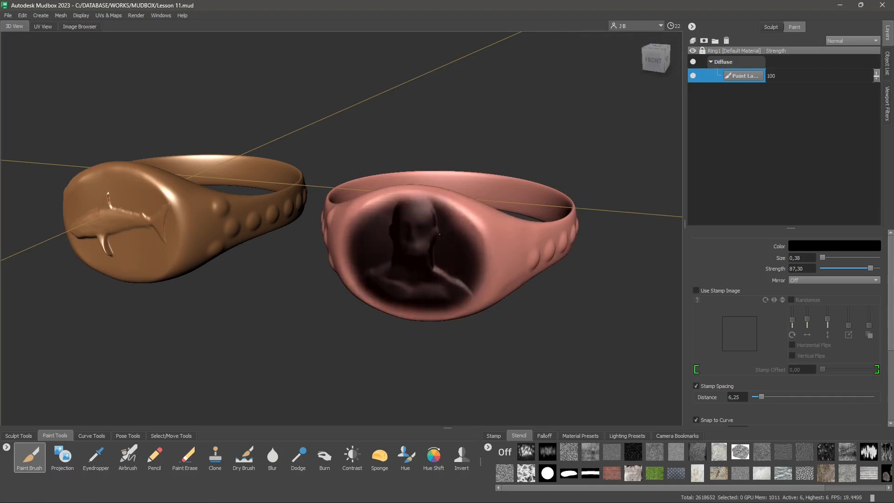
mouse_move(411, 270)
left_mouse_down()
mouse_move(433, 195)
mouse_move(354, 219)
mouse_move(433, 310)
mouse_move(463, 246)
mouse_move(462, 215)
mouse_move(421, 203)
left_mouse_up()
right_click_drag(447, 253, 459, 307, "alt")
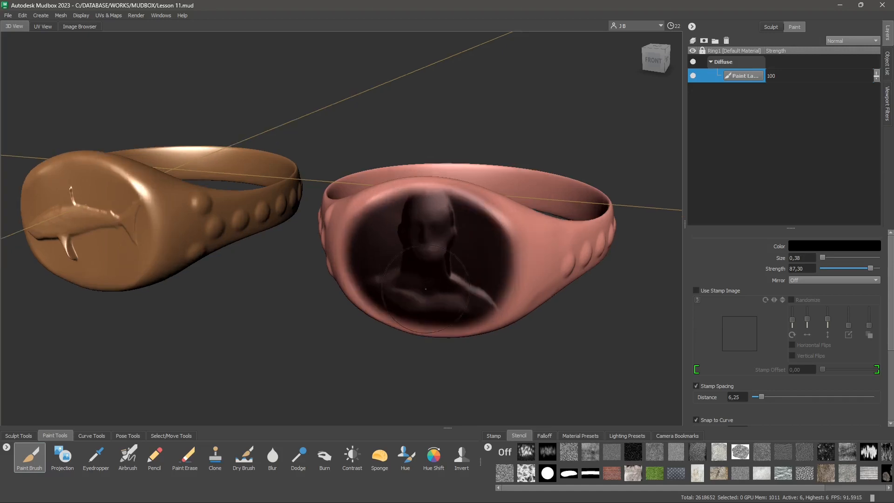
mouse_move(458, 314)
left_mouse_down("alt")
mouse_move(428, 294)
mouse_move(443, 292)
left_mouse_up("alt")
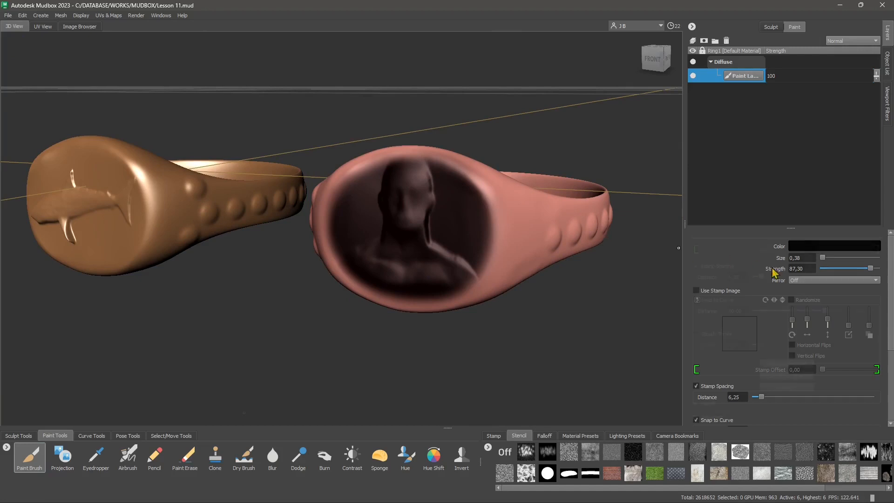
- Erase the paint from the ring's face with the Paint Erase tool
scroll(773, 274, "down", 5)
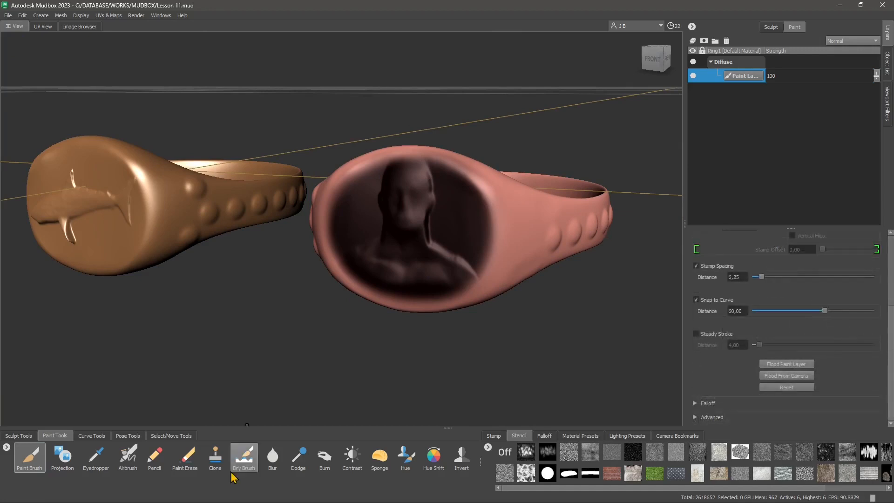
left_click(186, 458)
mouse_move(403, 245)
left_mouse_down()
mouse_move(433, 196)
mouse_move(373, 186)
mouse_move(335, 223)
mouse_move(396, 262)
mouse_move(480, 242)
mouse_move(459, 172)
mouse_move(489, 214)
mouse_move(387, 293)
left_mouse_up()
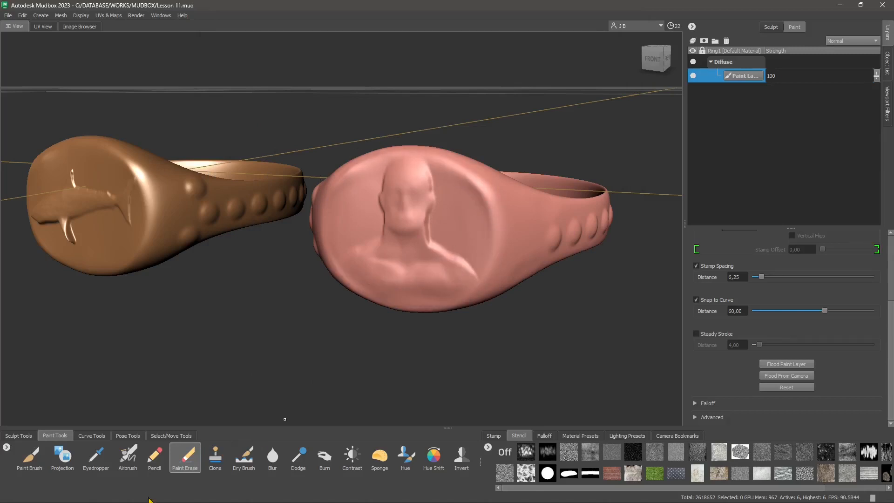
- Outline the portrait on the ring's face with the Pencil, shrinking it to size 0.08
left_click(157, 463)
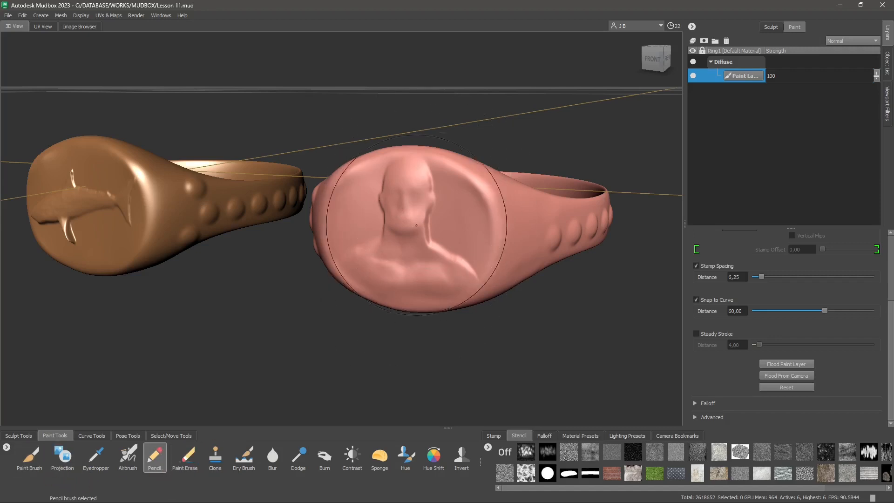
key("b")
left_click_drag(421, 224, 340, 224)
left_click_drag(427, 206, 474, 269)
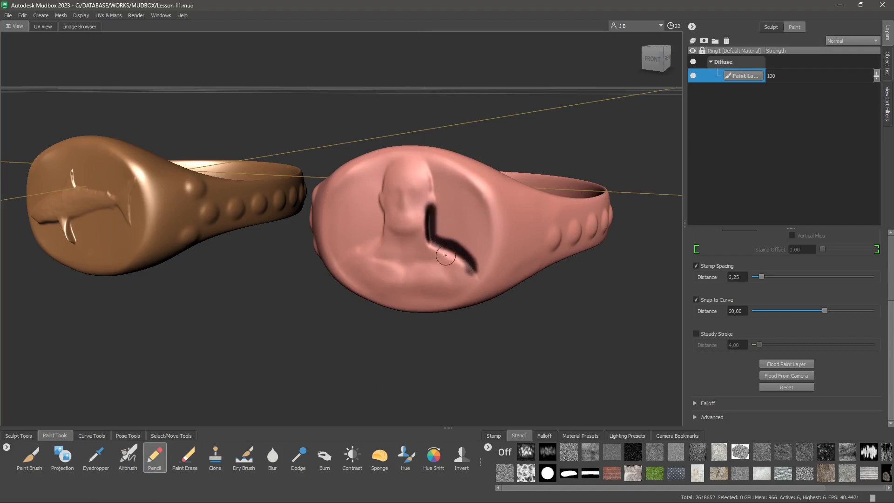
mouse_move(389, 227)
left_mouse_down()
mouse_move(340, 261)
mouse_move(376, 205)
mouse_move(380, 174)
mouse_move(422, 162)
mouse_move(443, 211)
left_mouse_up()
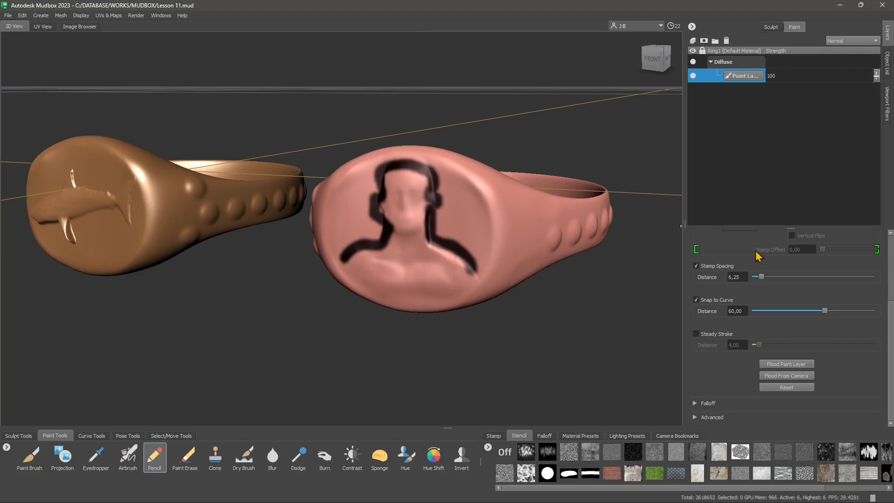
- Lower the Pencil strength to 18.60 and paint soft strokes around the portrait
scroll(884, 311, "up", 5)
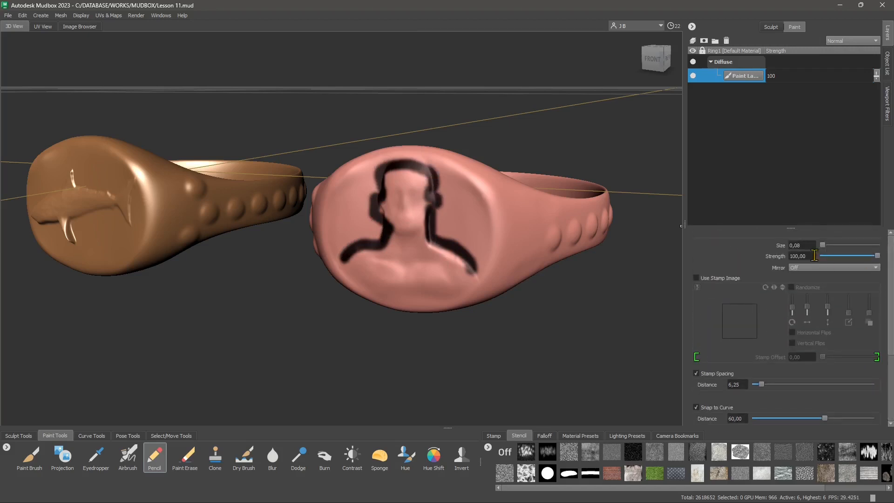
left_click_drag(856, 256, 832, 256)
left_click_drag(463, 212, 477, 224)
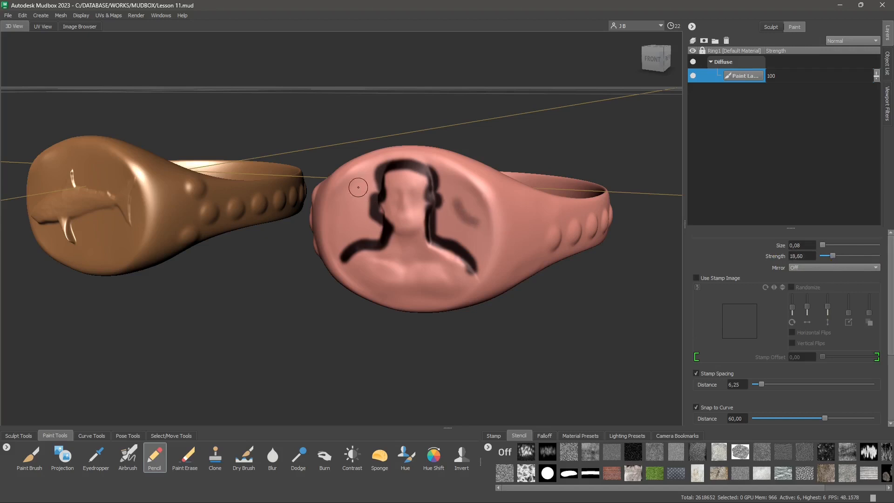
left_click_drag(361, 183, 353, 214)
mouse_move(366, 265)
left_mouse_down()
mouse_move(461, 274)
mouse_move(449, 282)
mouse_move(418, 266)
mouse_move(423, 278)
mouse_move(368, 270)
mouse_move(397, 266)
mouse_move(401, 279)
mouse_move(382, 280)
left_mouse_up()
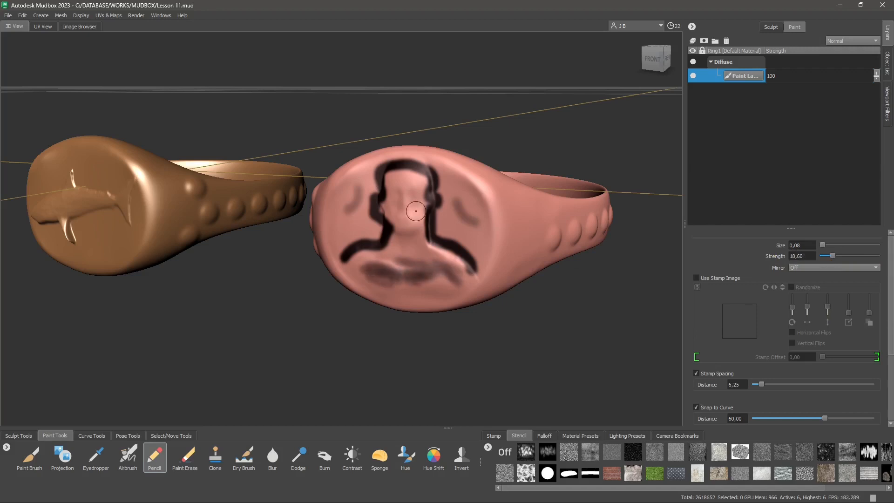
- Undo all the pencil strokes on the ring's face
key("ctrl+z")
key("ctrl+z")
key("ctrl+z")
key("ctrl+z")
key("ctrl+z")
key("ctrl+z")
key("ctrl+z")
key("ctrl+z")
key("ctrl+z")
key("ctrl+z")
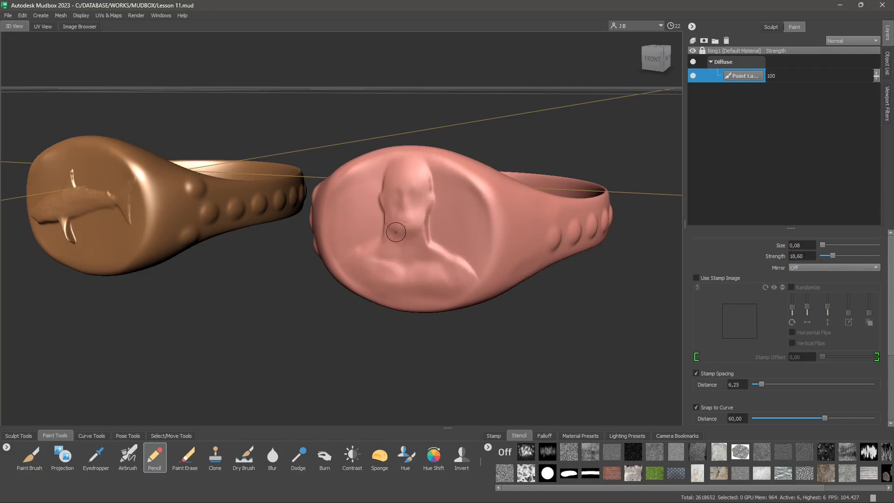
- Switch to the Paint Brush and shade dark strokes around the portrait on the ring's face
key("b")
mouse_move(394, 225)
left_mouse_down()
mouse_move(411, 225)
mouse_move(401, 201)
mouse_move(414, 184)
mouse_move(411, 251)
mouse_move(367, 279)
mouse_move(470, 242)
mouse_move(433, 177)
mouse_move(440, 231)
mouse_move(399, 173)
mouse_move(438, 167)
mouse_move(366, 189)
mouse_move(354, 265)
left_mouse_up()
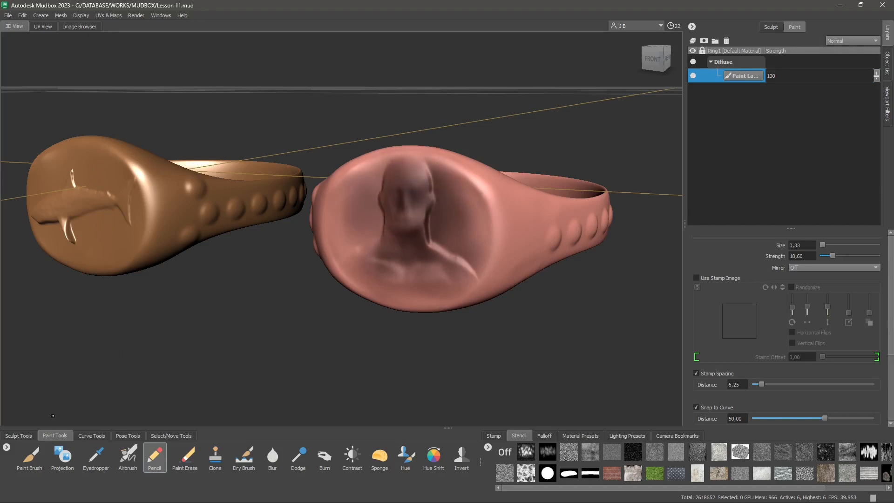
left_click(29, 455)
mouse_move(426, 195)
left_mouse_down()
mouse_move(403, 233)
mouse_move(414, 184)
mouse_move(407, 170)
mouse_move(379, 214)
left_mouse_up()
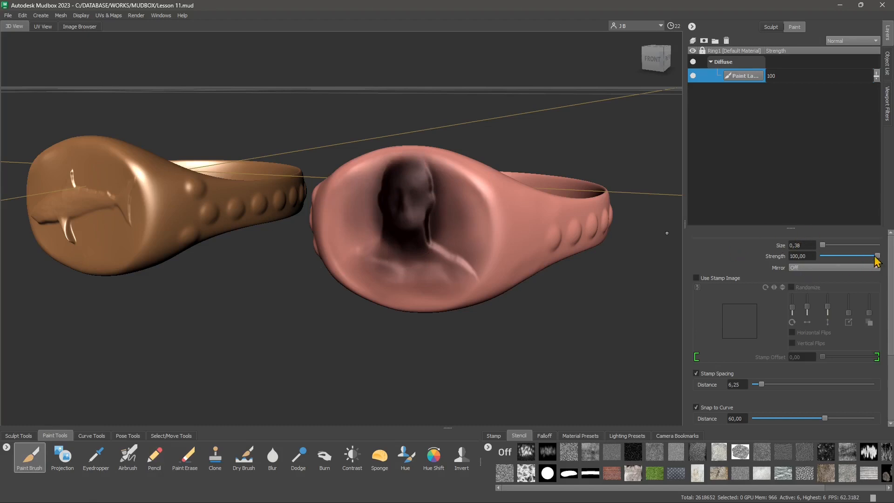
- Set the Paint Brush strength to 52.50 and expand its Falloff settings
left_click_drag(876, 256, 851, 257)
scroll(891, 319, "down", 5)
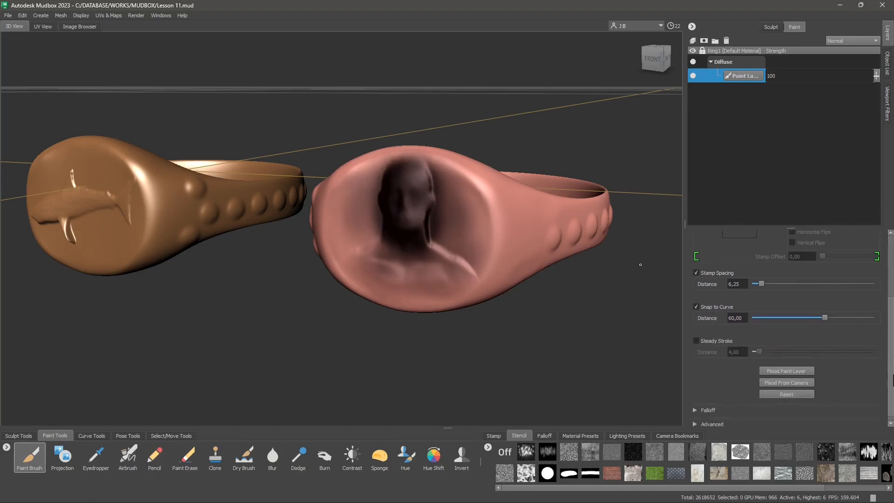
scroll(879, 298, "up", 5)
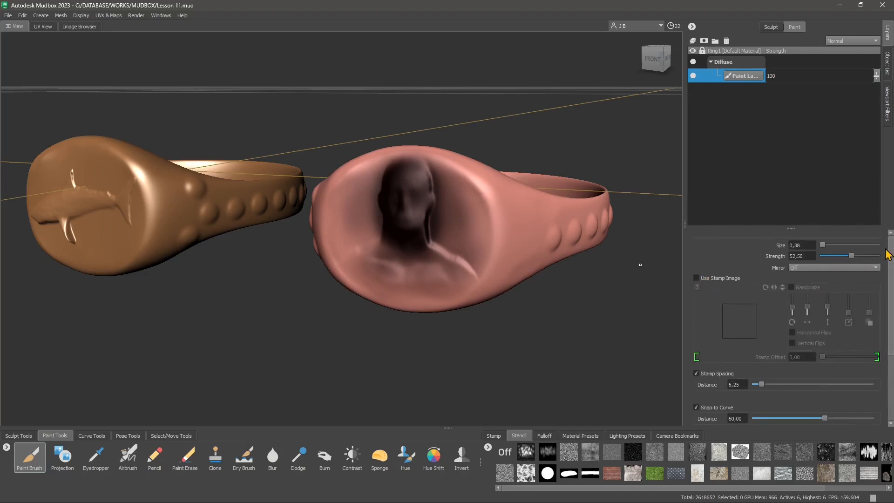
scroll(891, 258, "down", 5)
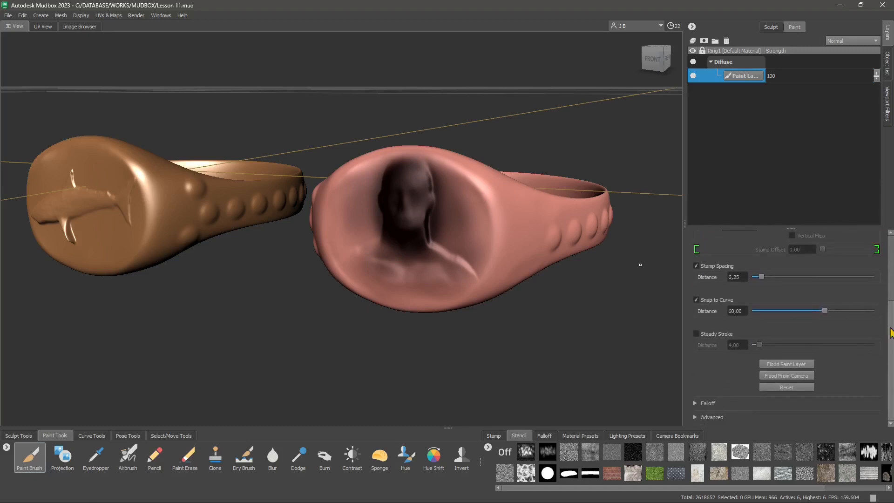
left_click(707, 403)
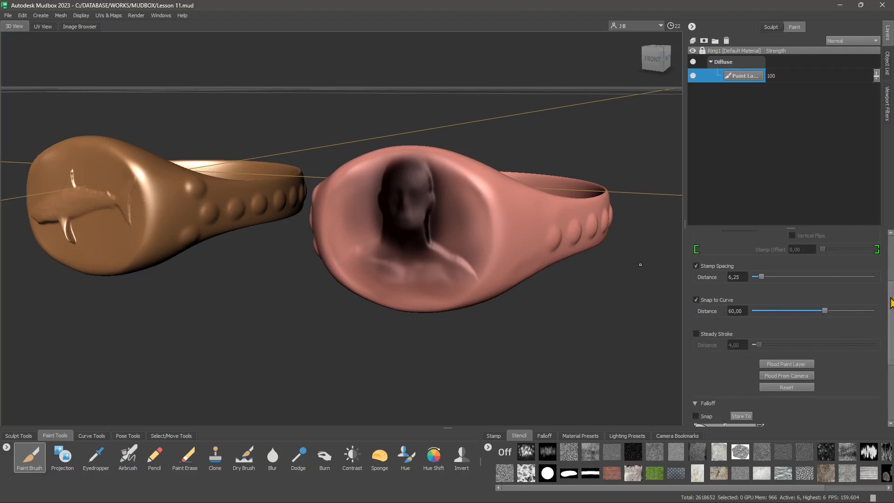
scroll(891, 302, "down", 4)
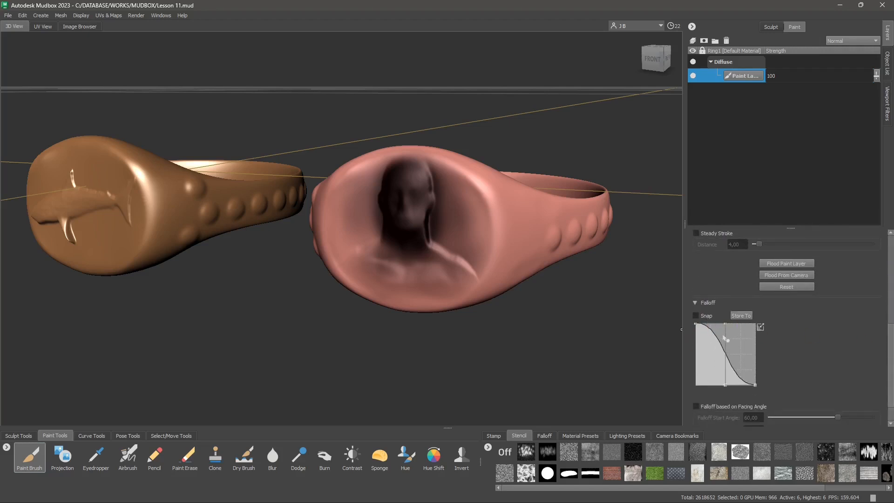
scroll(888, 325, "up", 8)
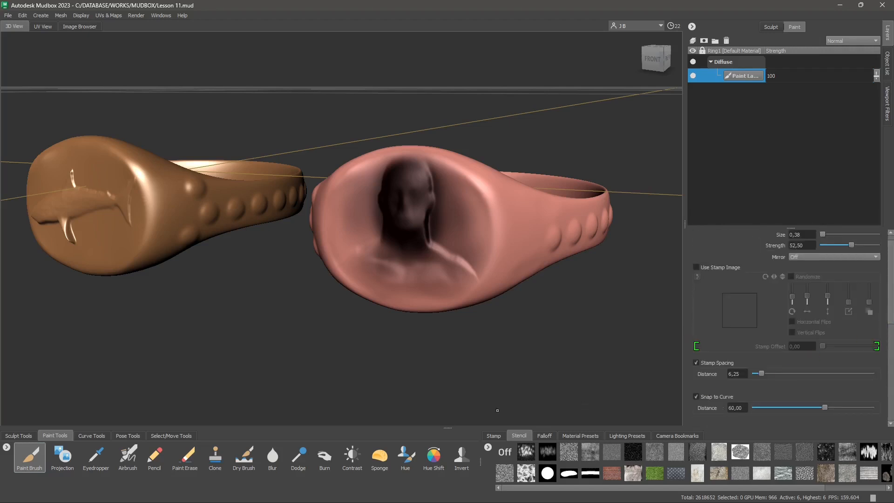
- Choose a hard-edged falloff preset and paint two dark dabs on the ring's face
left_click(540, 438)
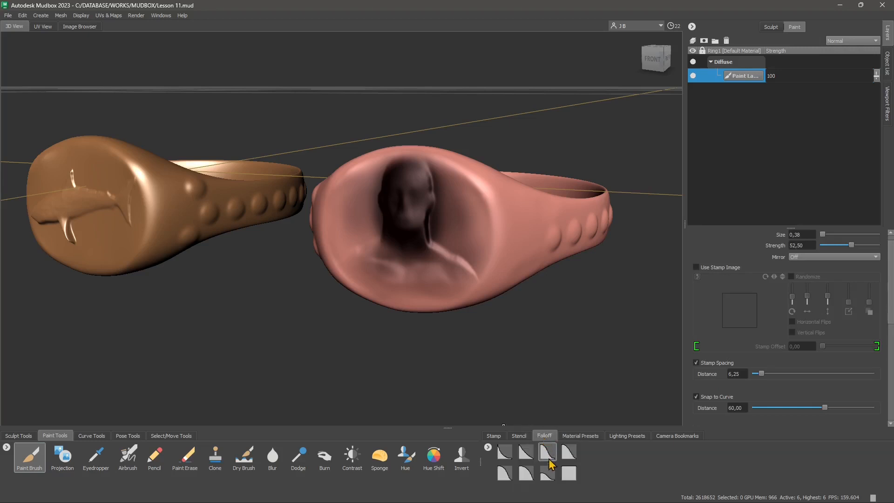
left_click(565, 478)
left_click_drag(461, 224, 469, 232)
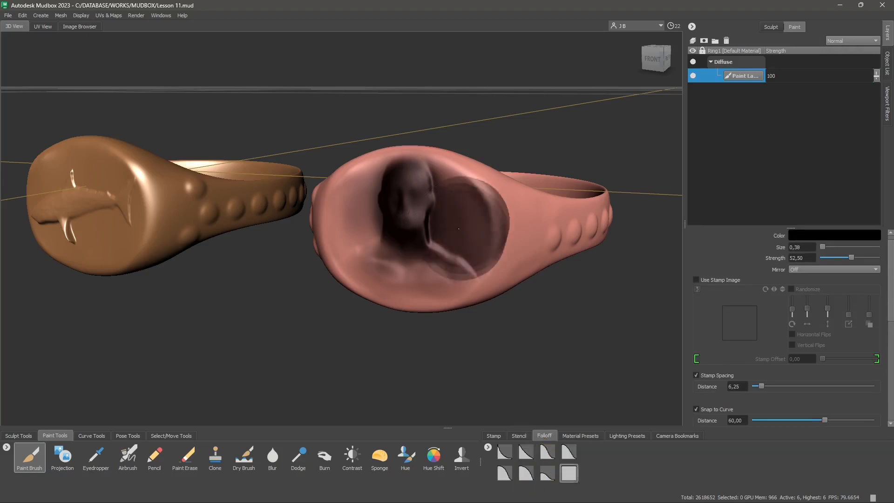
left_click_drag(381, 225, 374, 226)
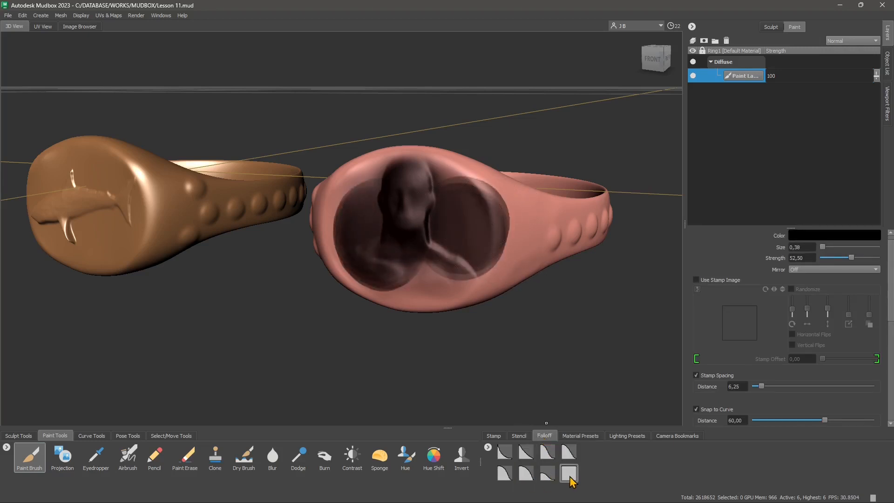
- Paint a stroke across the ring's face with a different falloff preset, then pick another preset
left_click(547, 473)
left_click_drag(396, 272, 461, 264)
left_click(532, 474)
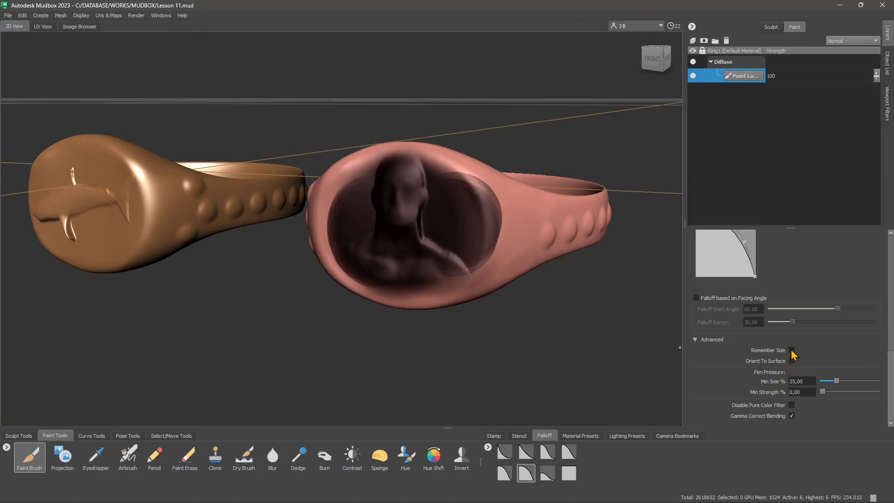
- Enable Remember Size and Orient To Surface in the brush's Advanced settings
left_click(791, 350)
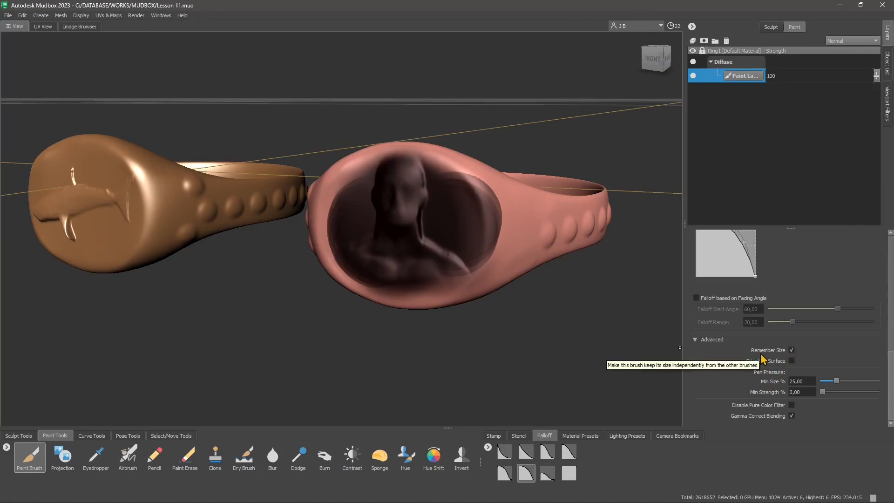
left_click(791, 360)
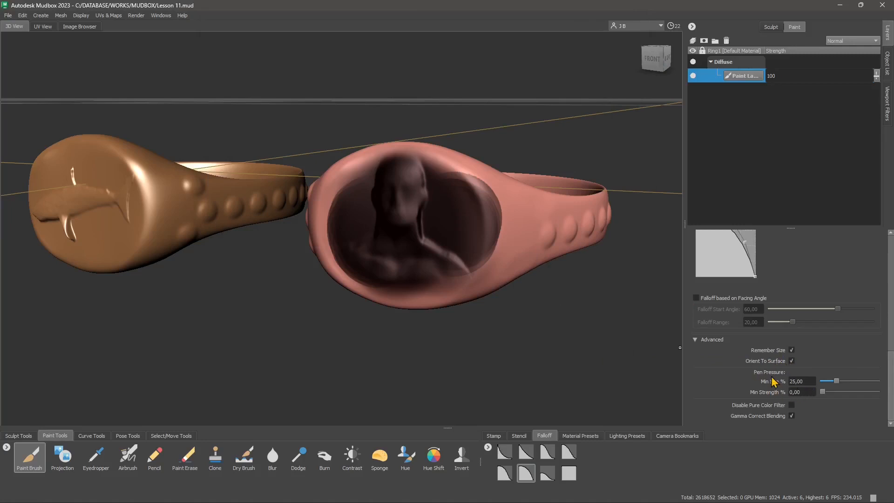